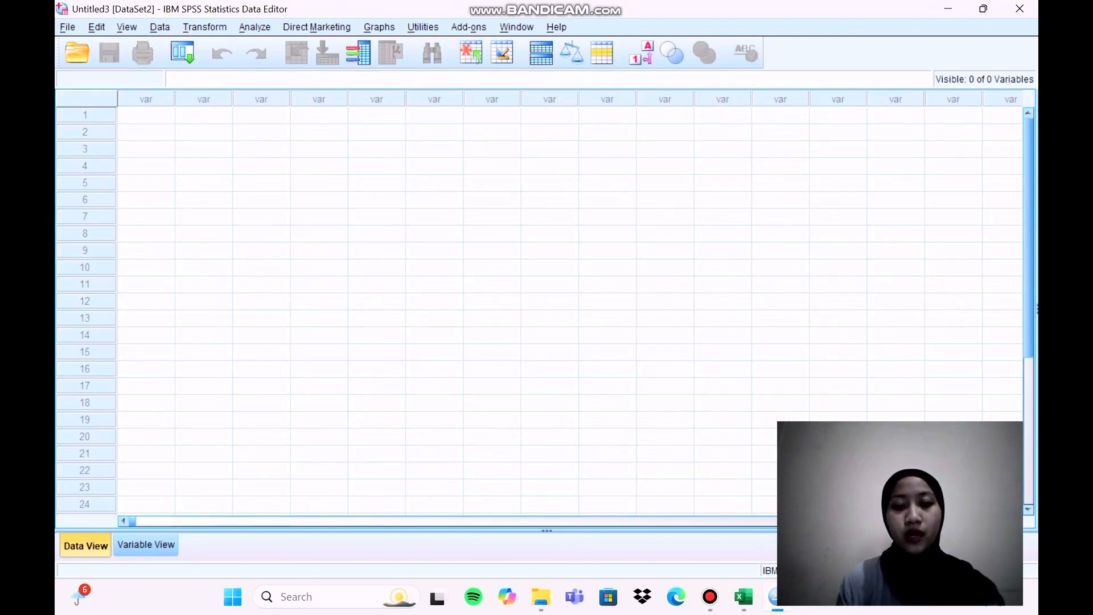
Copy the sample data in B3:F32 from Sheet1 of the Excel workbook and paste it into the empty SPSS dataset
click(744, 597)
click(310, 359)
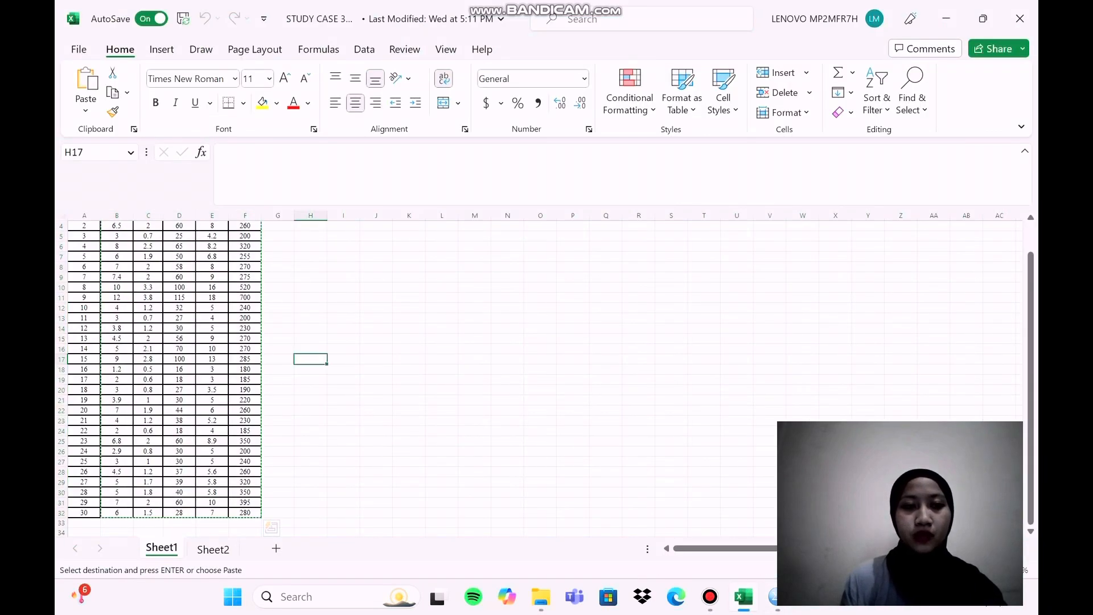
scroll(165, 376, up, 1)
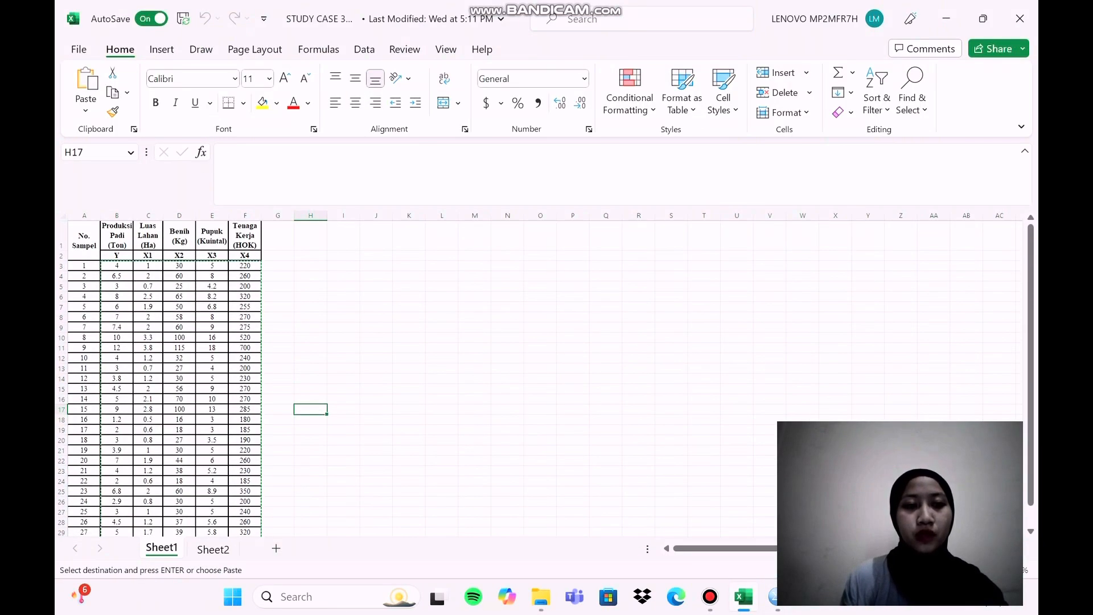
drag(116, 266, 245, 503)
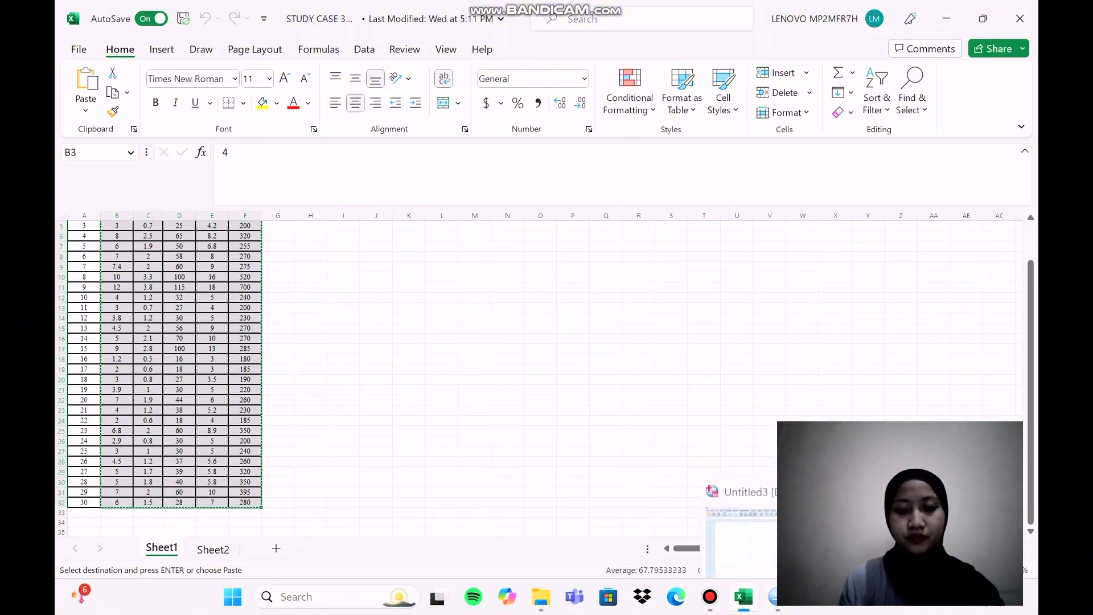
click(777, 597)
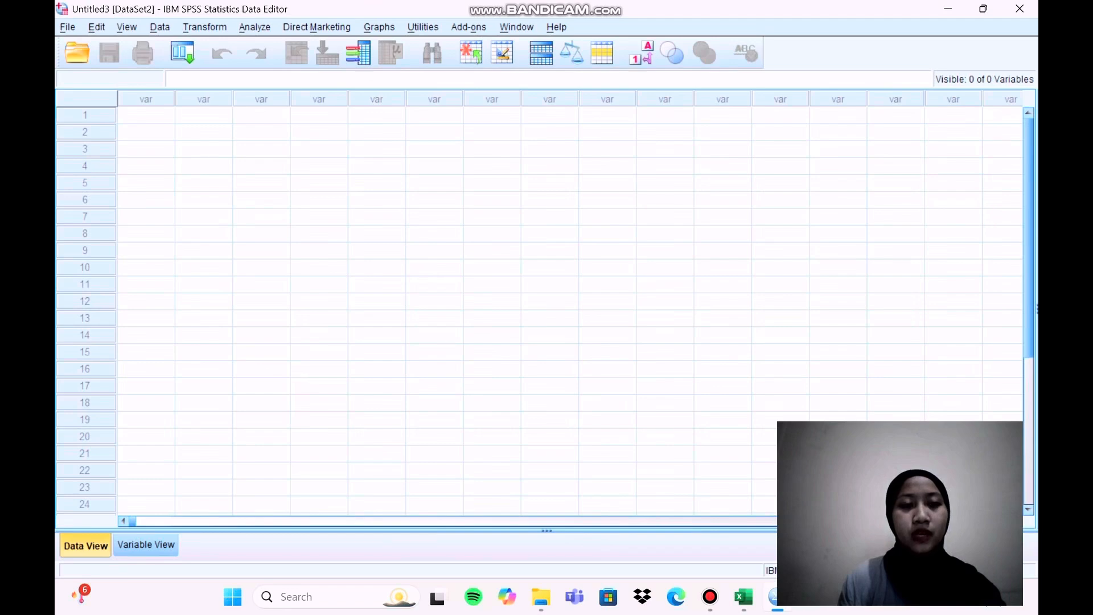
key(ctrl+v)
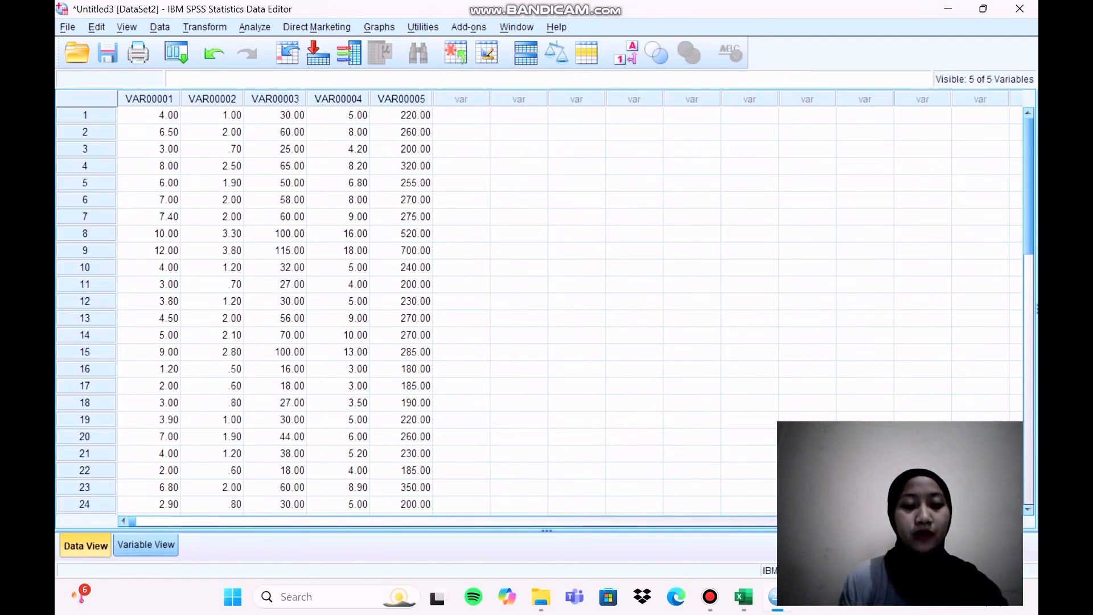
Rename the first three variables of the dataset as Y, X1 and X2
click(146, 545)
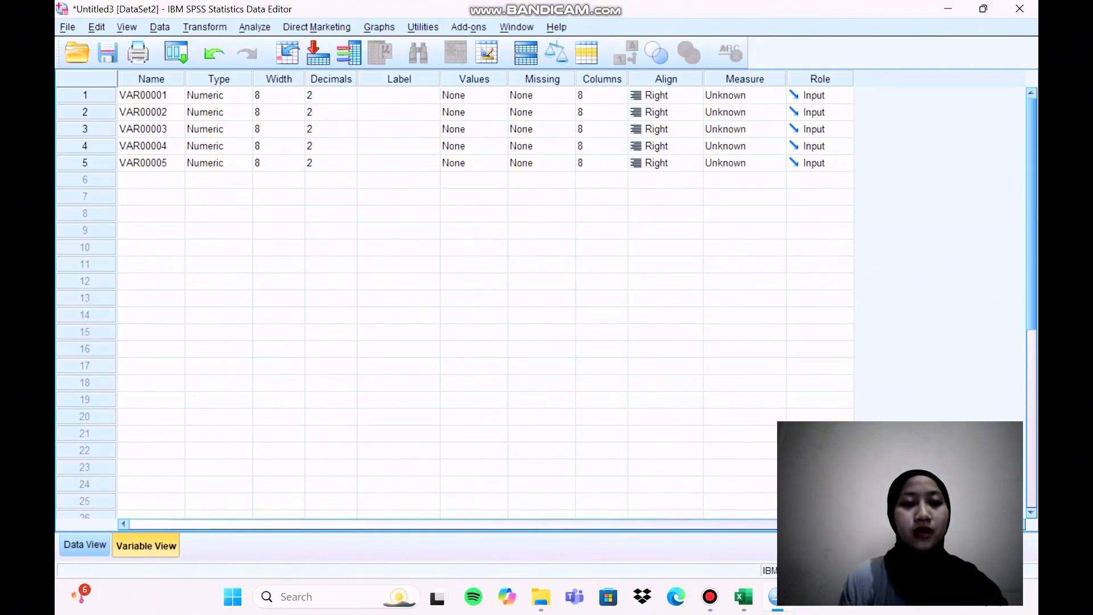
click(151, 95)
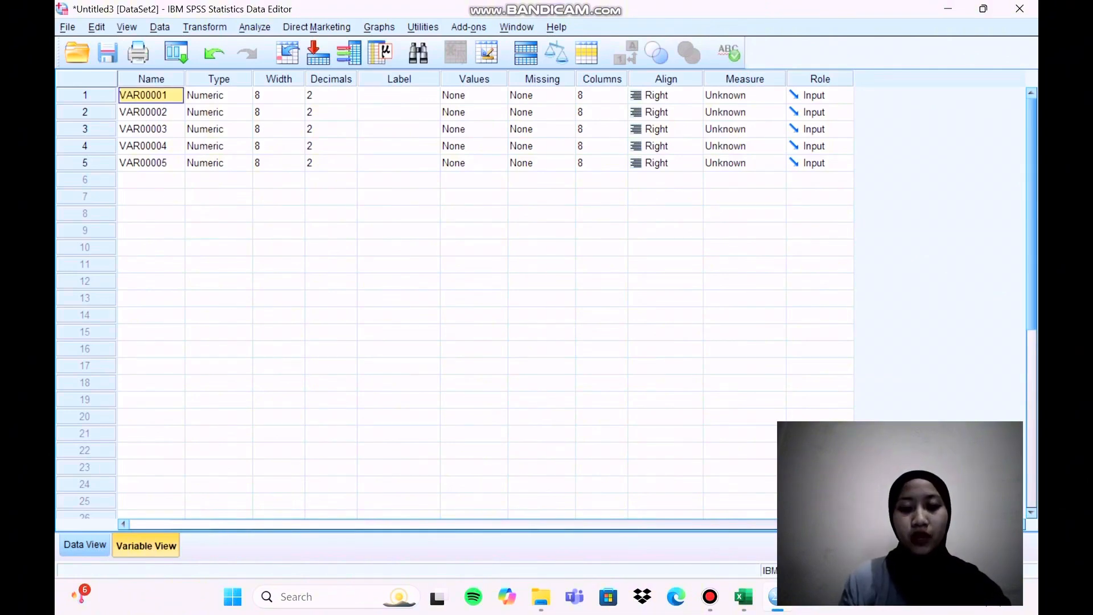
key(BackSpace)
text(Y)
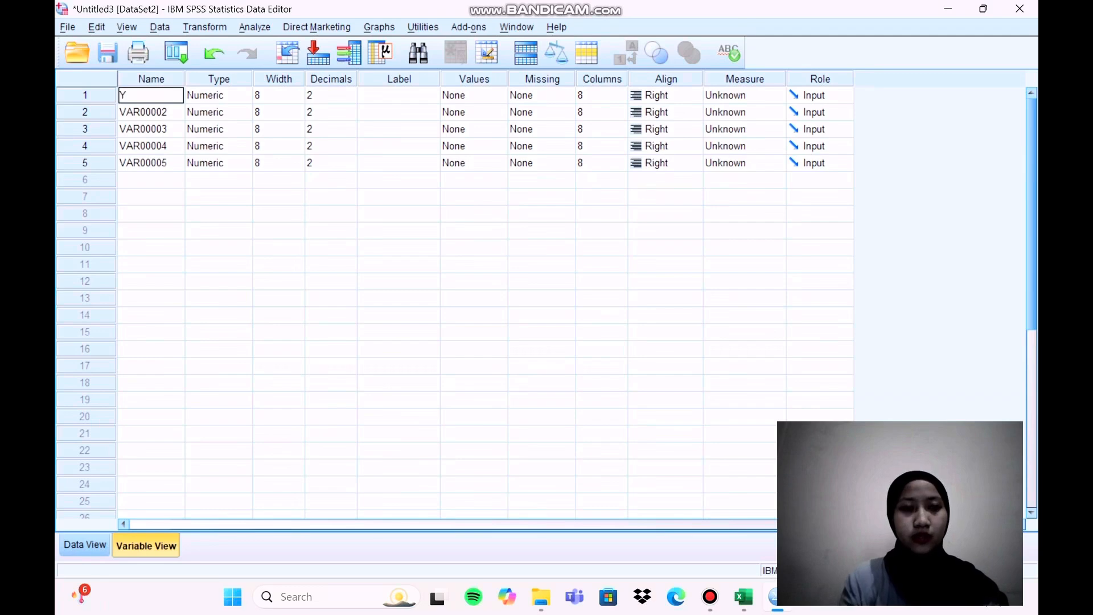
key(Return)
key(BackSpace)
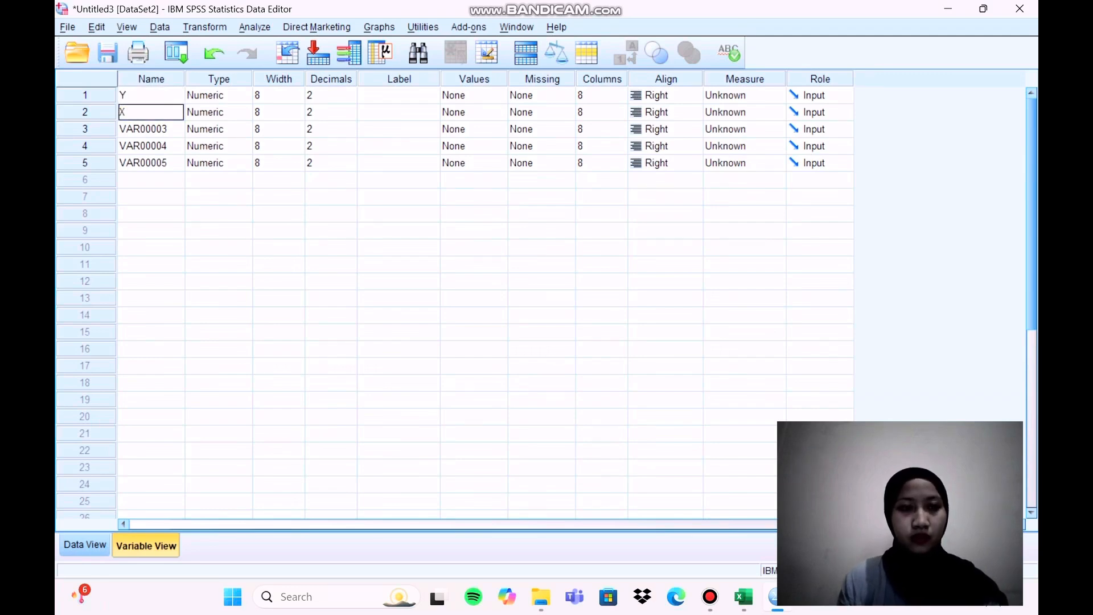
text(X1)
key(Return)
key(BackSpace)
text(X2)
key(Return)
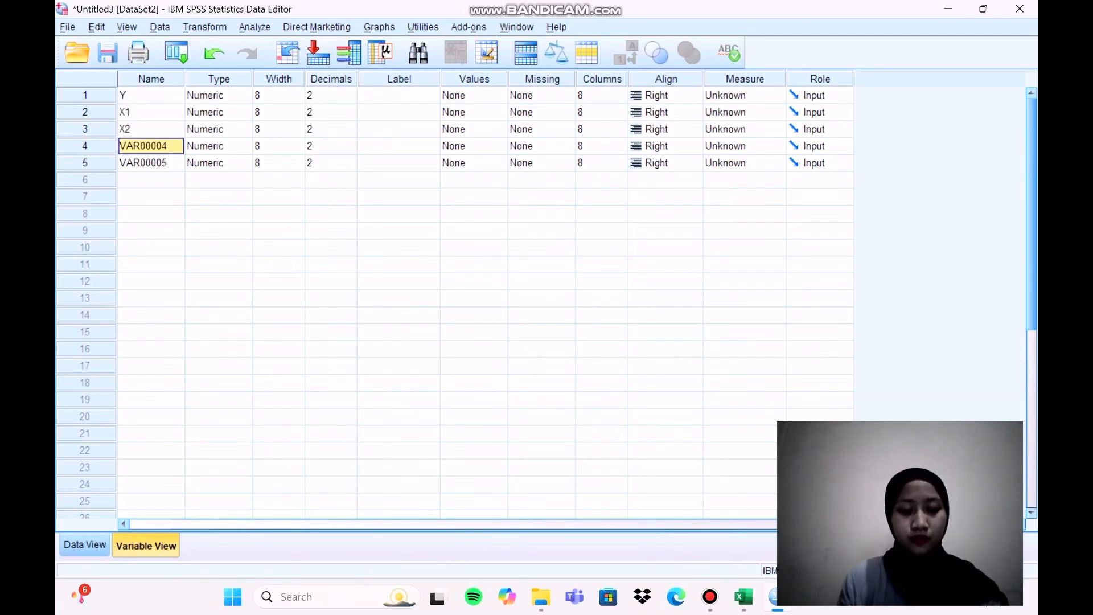
Rename the fourth and fifth variables as X3 and X4, and return to the data values
key(BackSpace)
text(X3)
key(Return)
key(BackSpace)
text(X4)
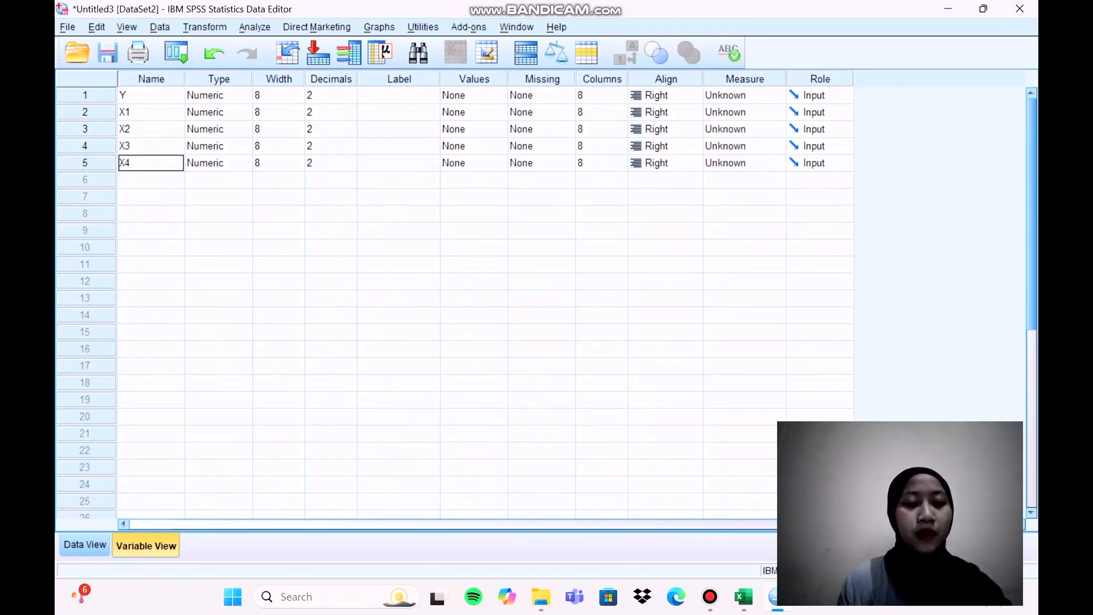
click(85, 545)
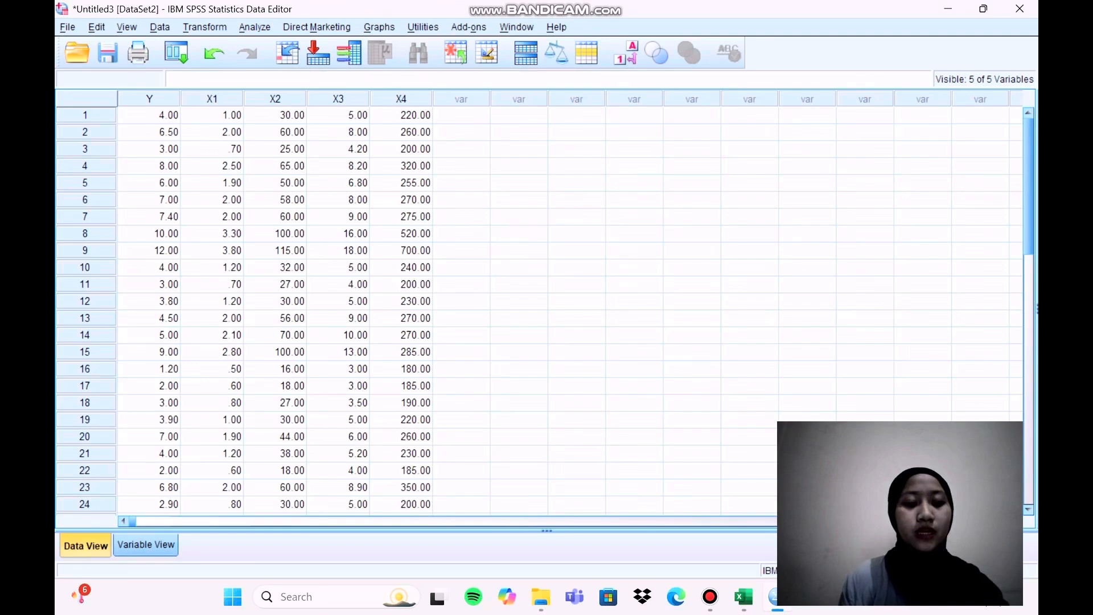
Set the number of decimals to 0 for all five variables, Y and X1 through X4
click(146, 544)
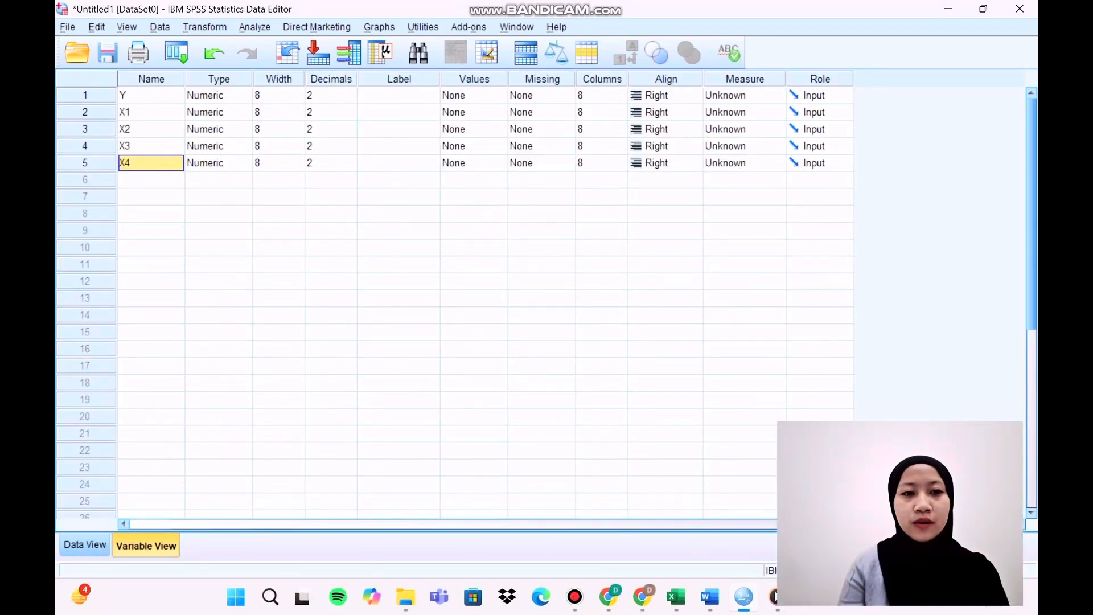
click(326, 96)
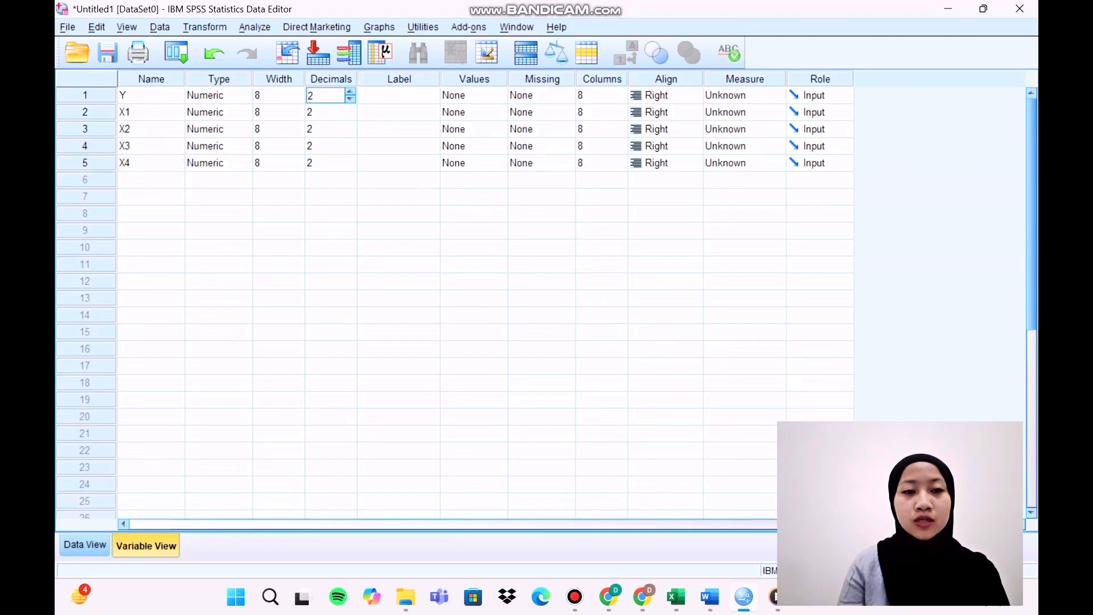
click(351, 99)
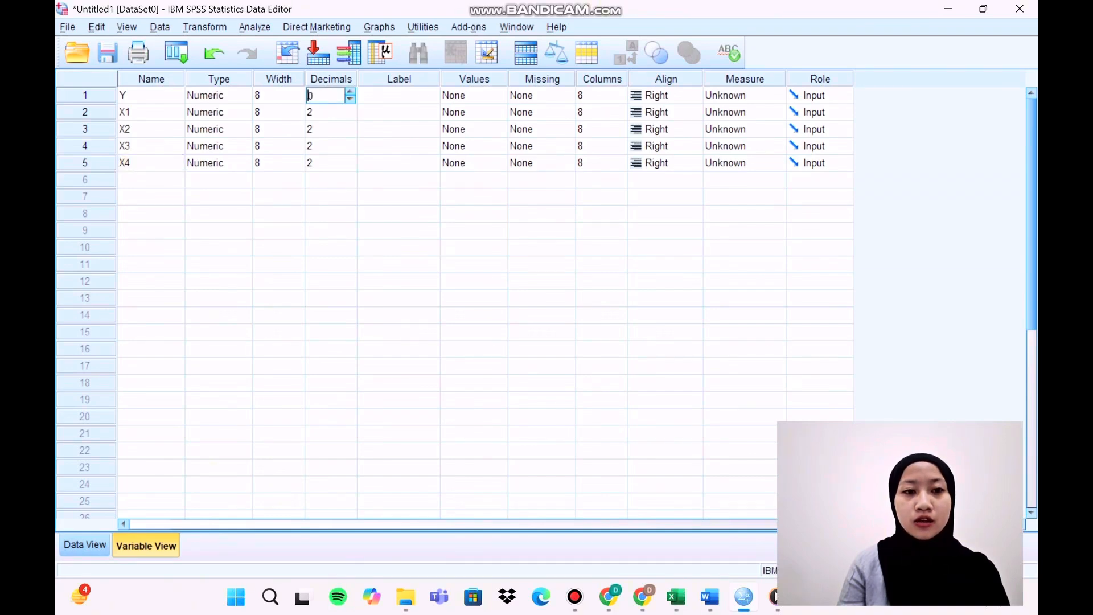
click(332, 112)
click(350, 116)
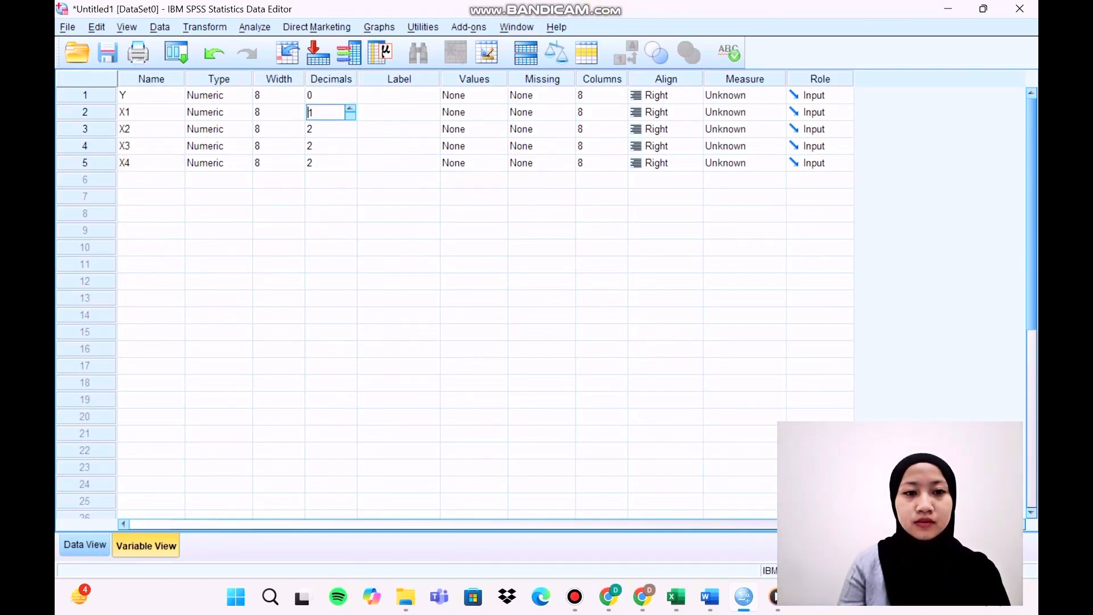
click(350, 116)
click(343, 130)
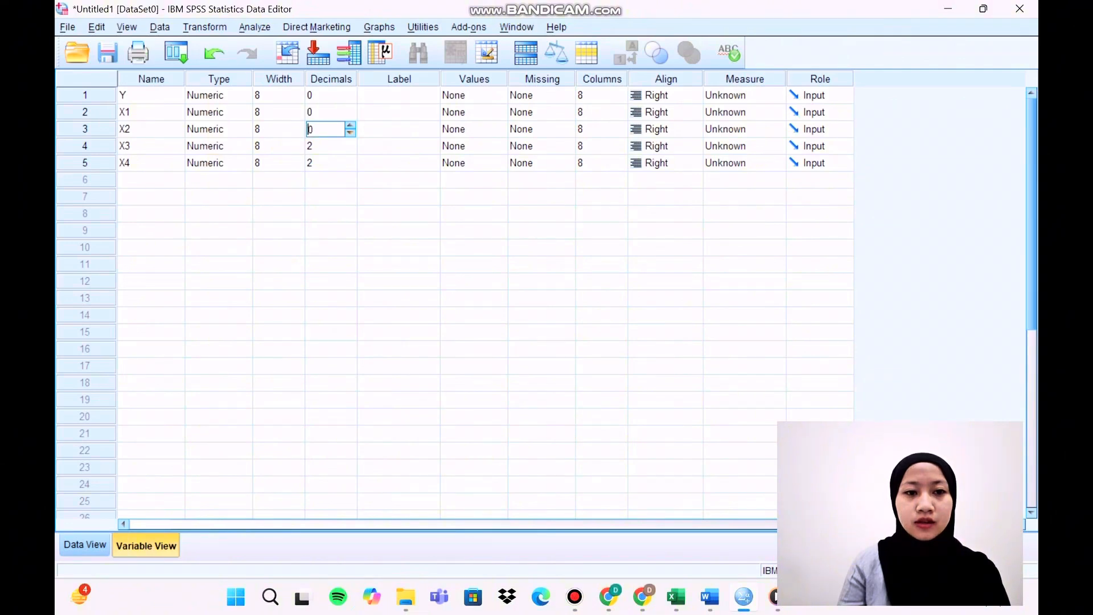
click(333, 146)
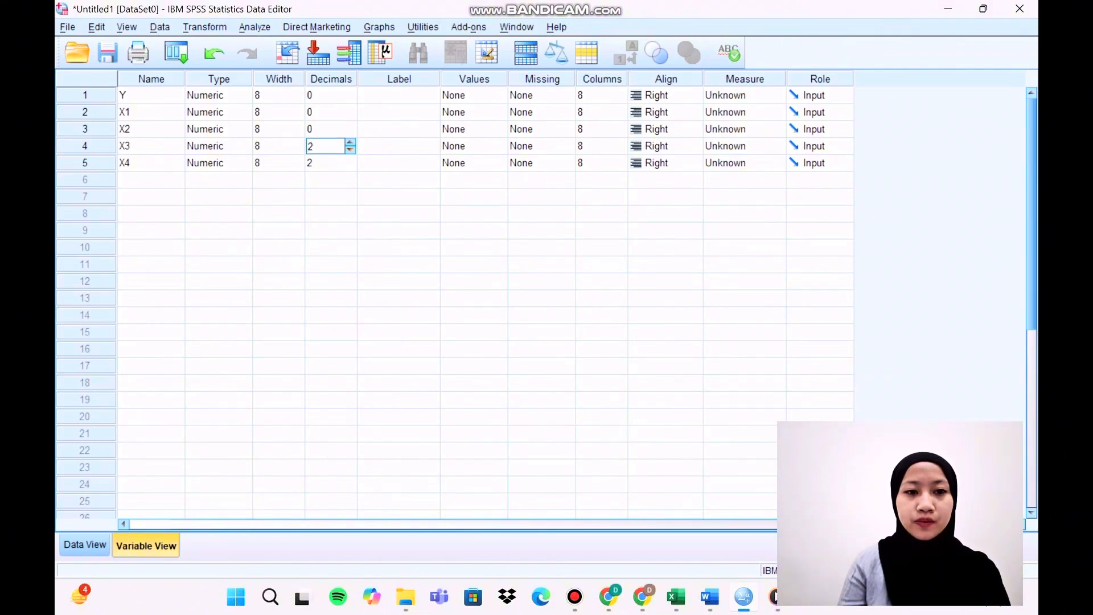
click(350, 149)
click(332, 162)
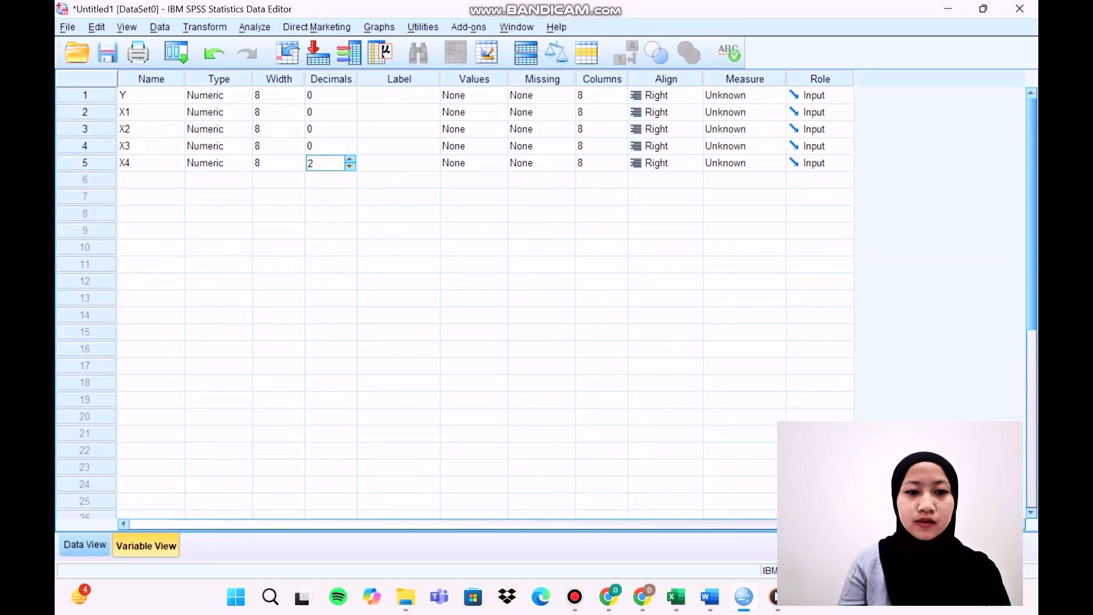
click(350, 167)
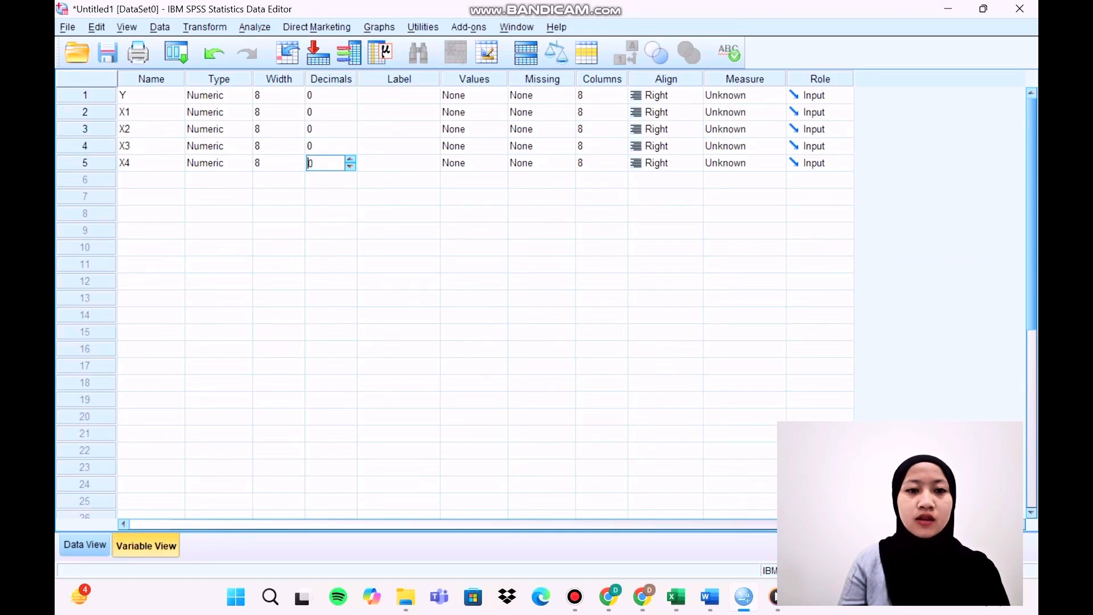
Label variable Y as "Produksi padi" and variable X1 as "Luas lahan"
click(399, 95)
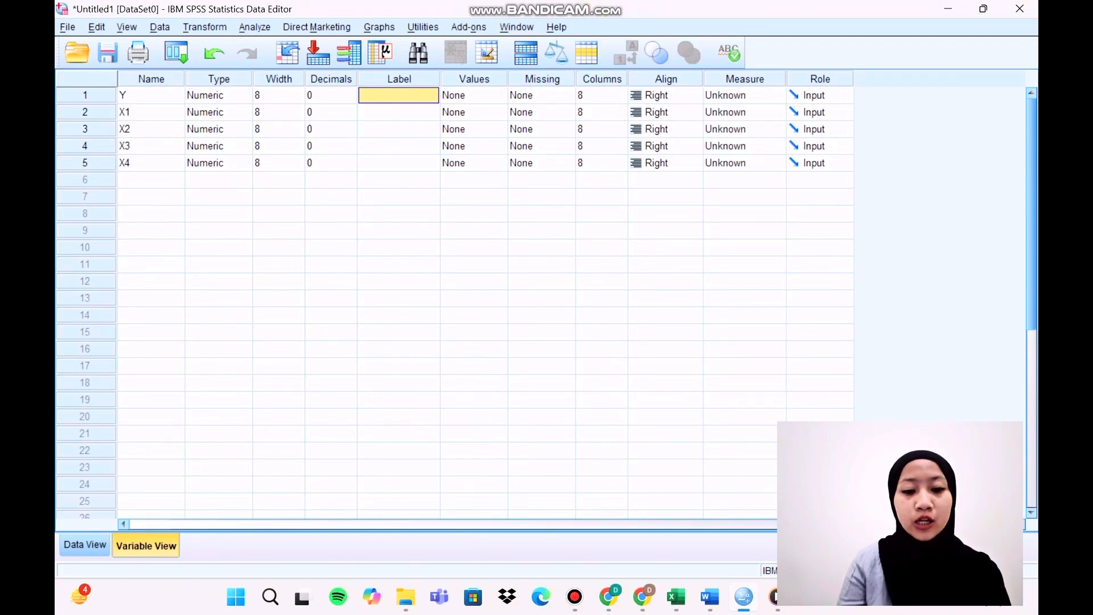
text(Pro)
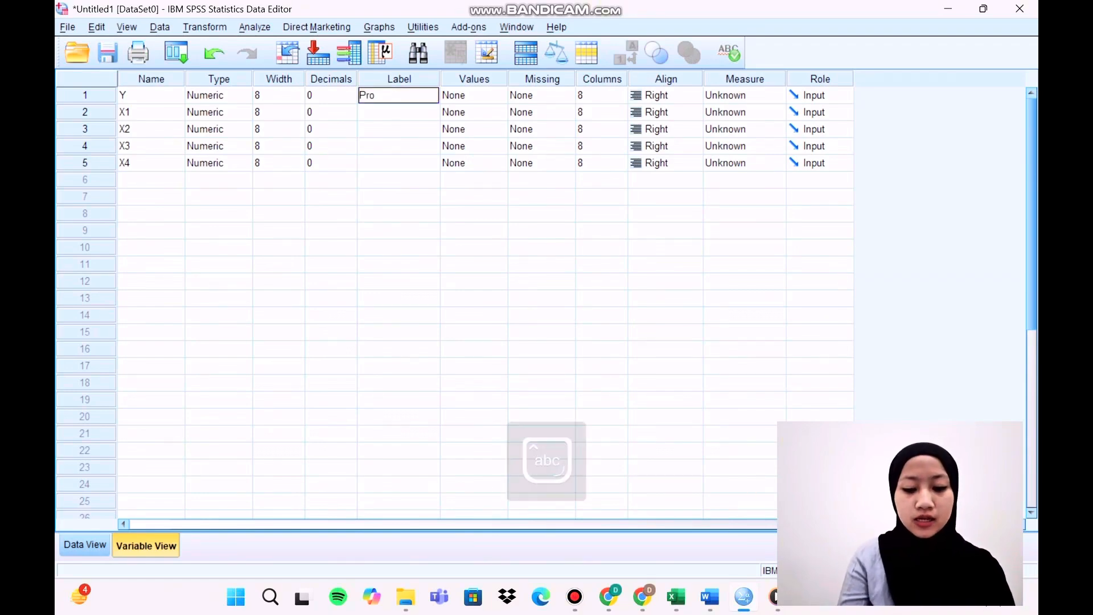
text(duksi padi)
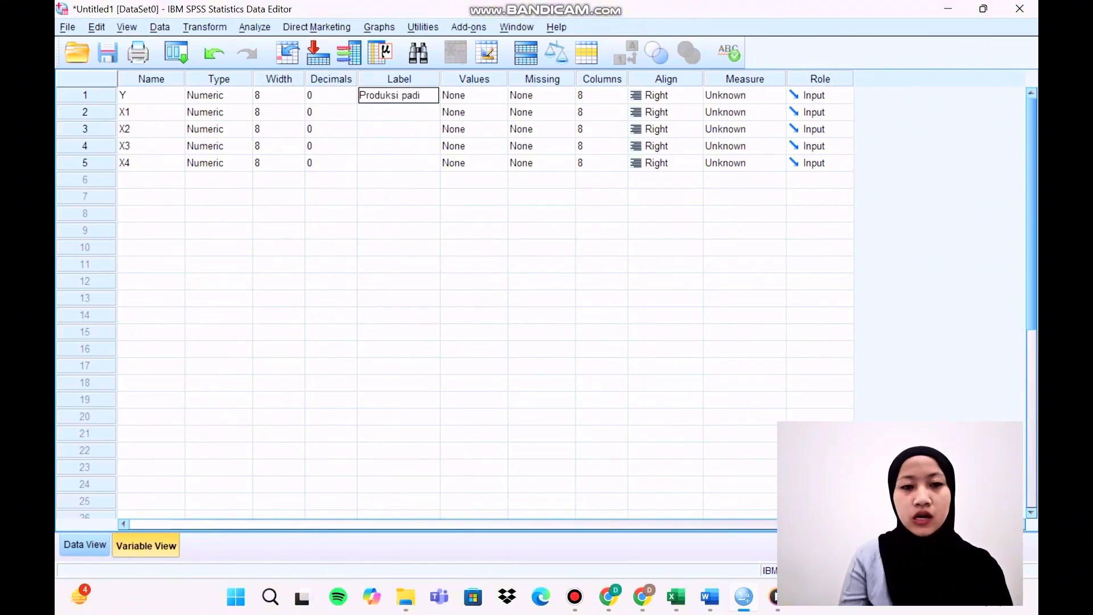
key(Return)
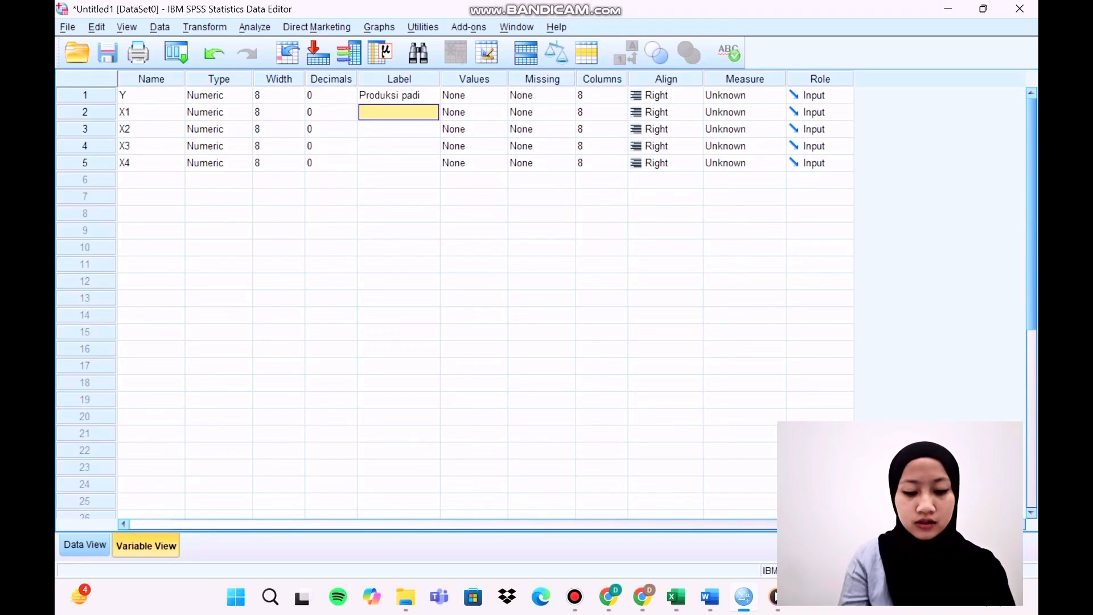
text(Luash)
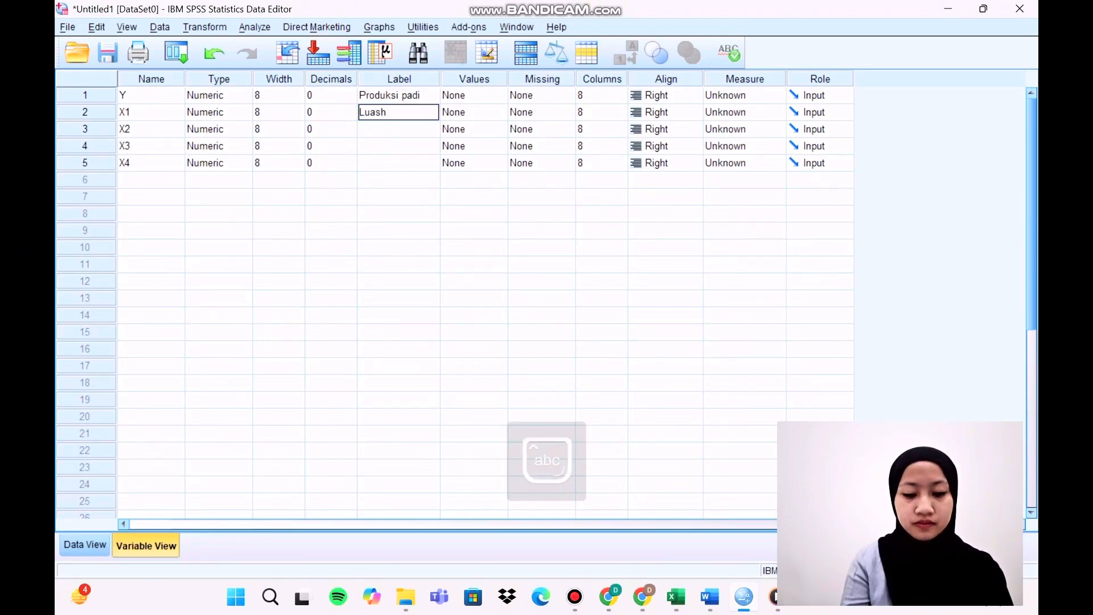
key(BackSpace)
text(lahan)
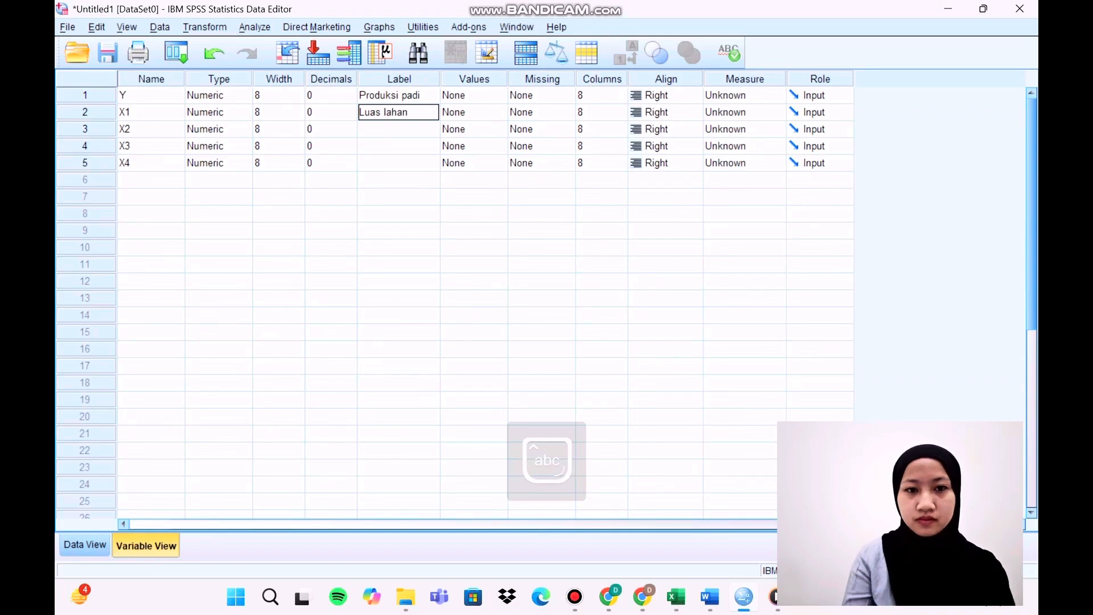
Label variable X2 as "benih", X3 as "pupuk" and X4 as "tenaga kerja"
key(Return)
text(benih)
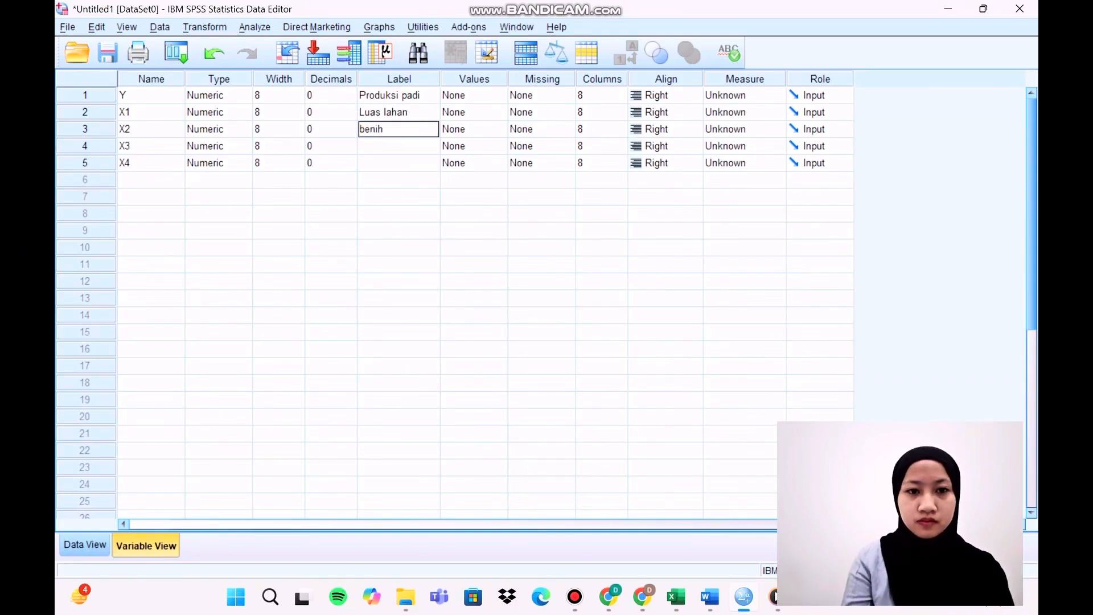
key(Return)
text(pupuk)
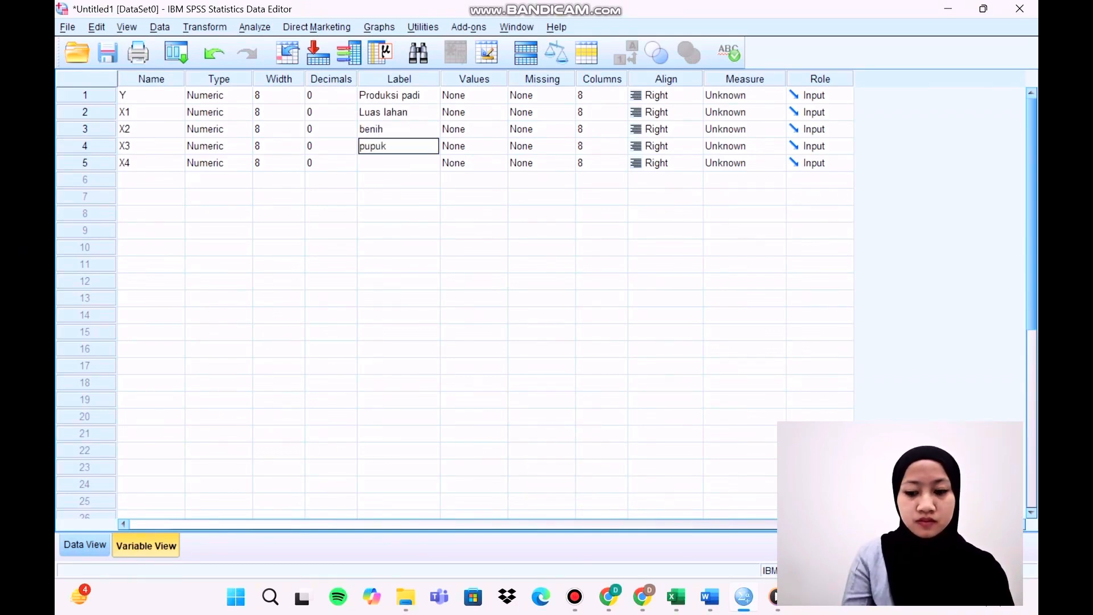
key(Return)
text(tenaga ker)
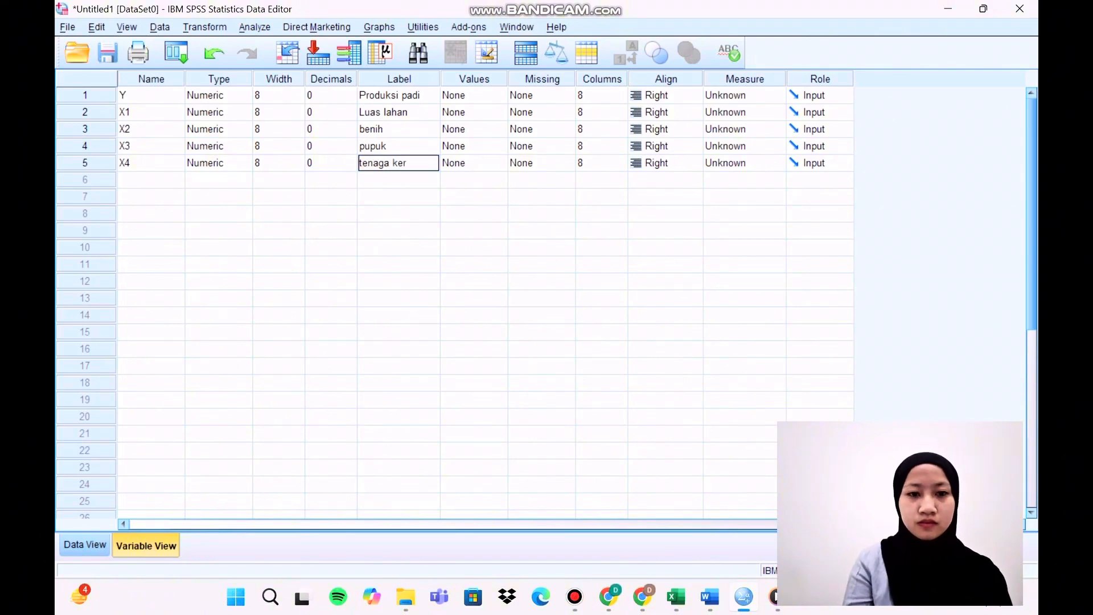
text(ja)
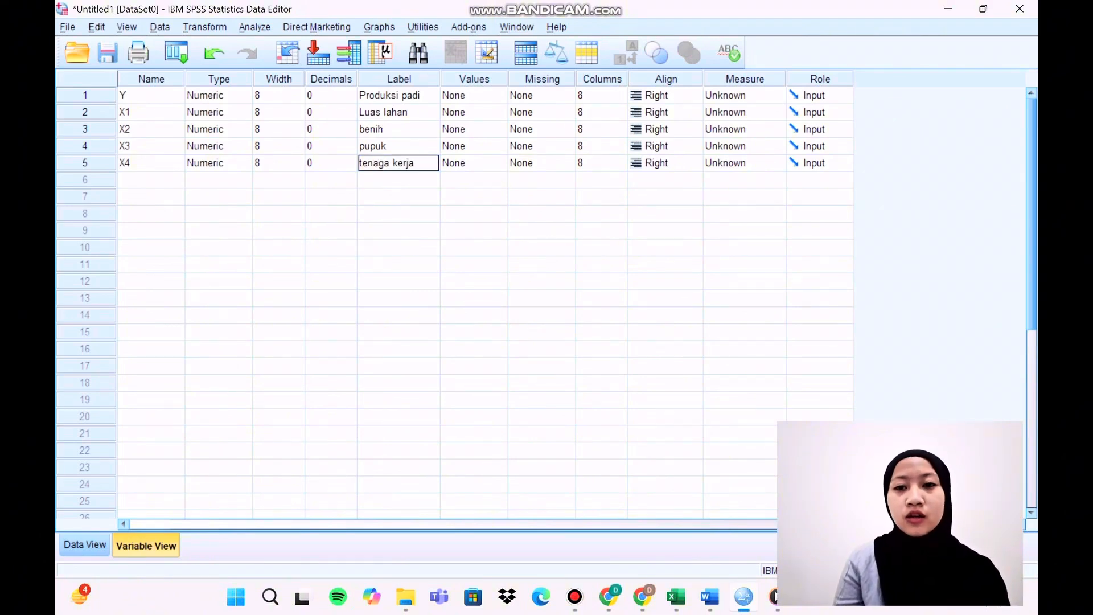
Set the measurement level to Scale for all five variables, Y and X1 through X4
click(740, 95)
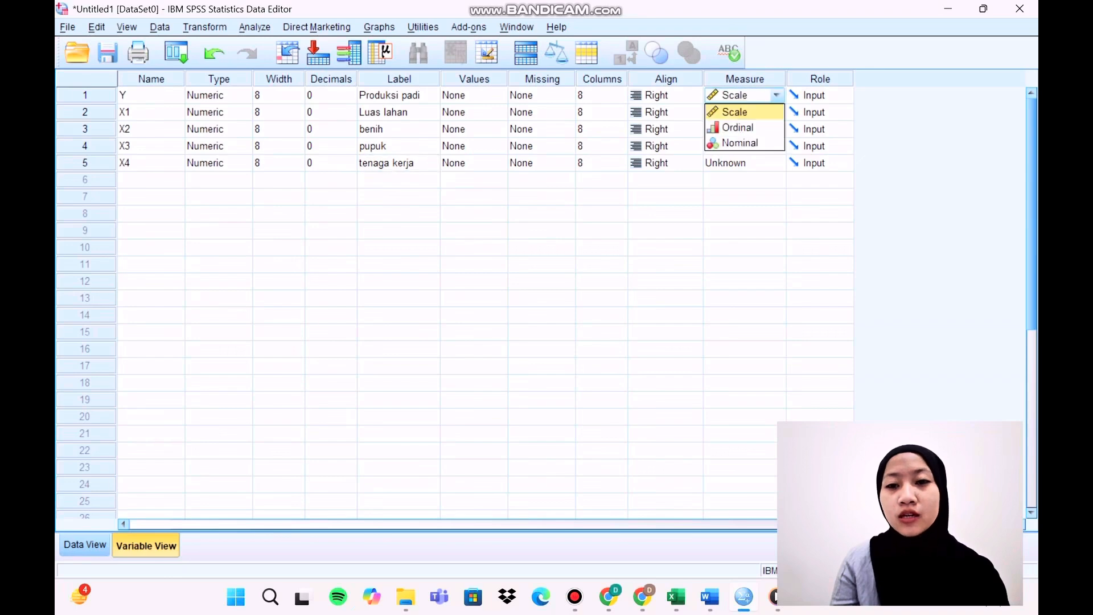
click(740, 112)
click(740, 111)
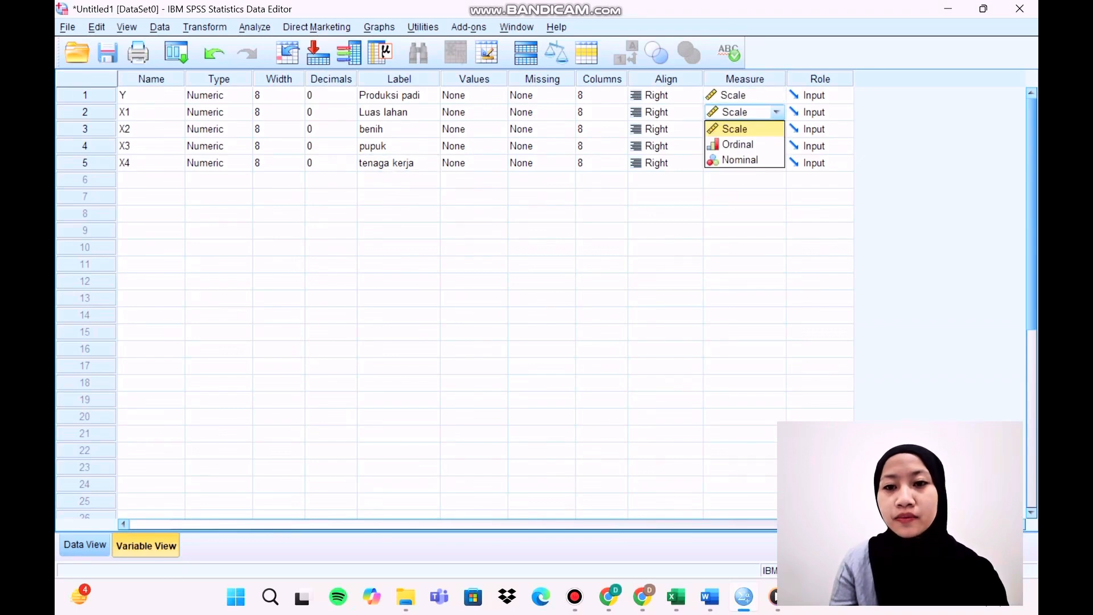
click(741, 128)
click(740, 129)
click(741, 146)
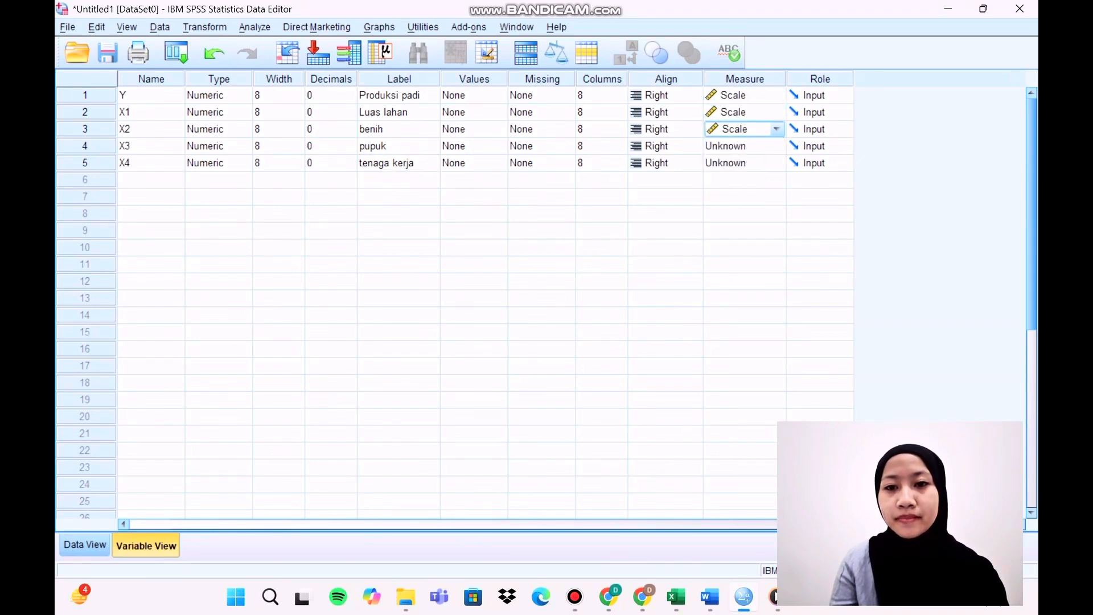
click(740, 145)
click(741, 162)
click(740, 162)
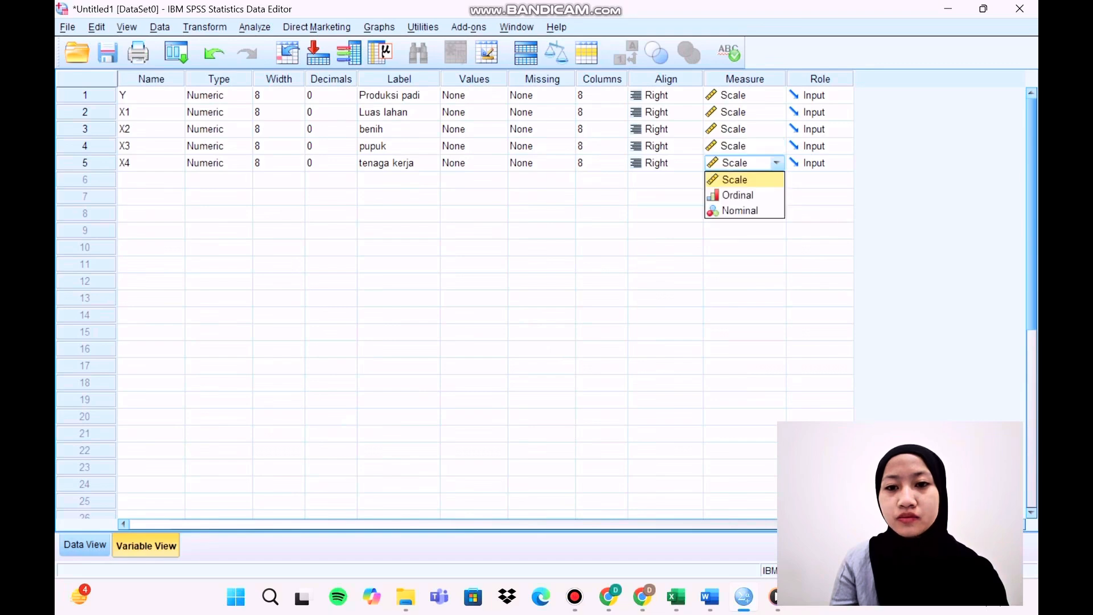
click(735, 178)
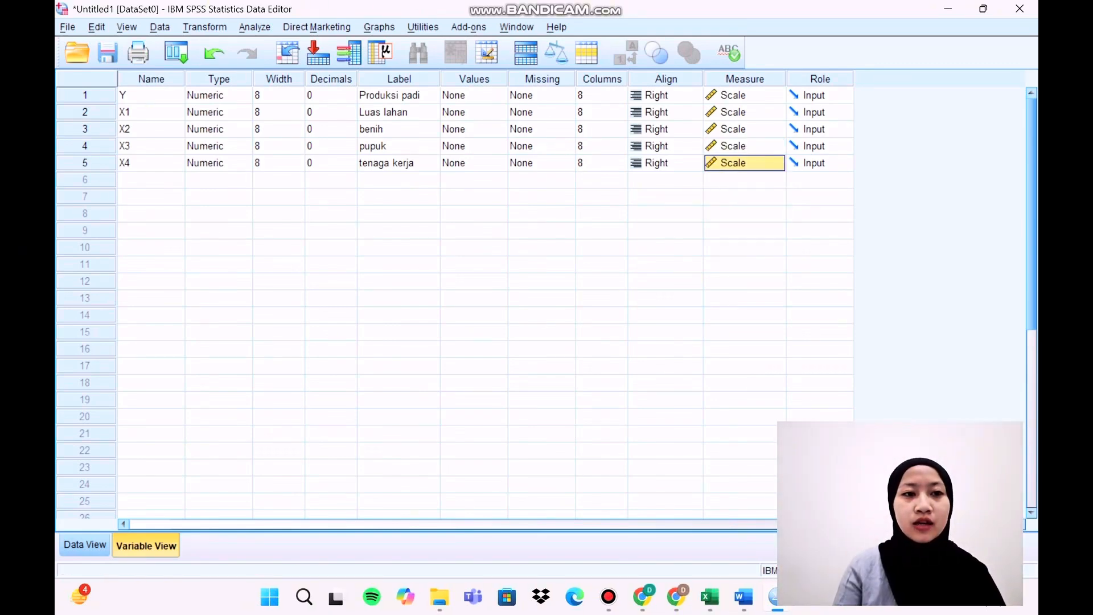
Open Compute Variable and select the Ln function in the list of all functions
click(205, 27)
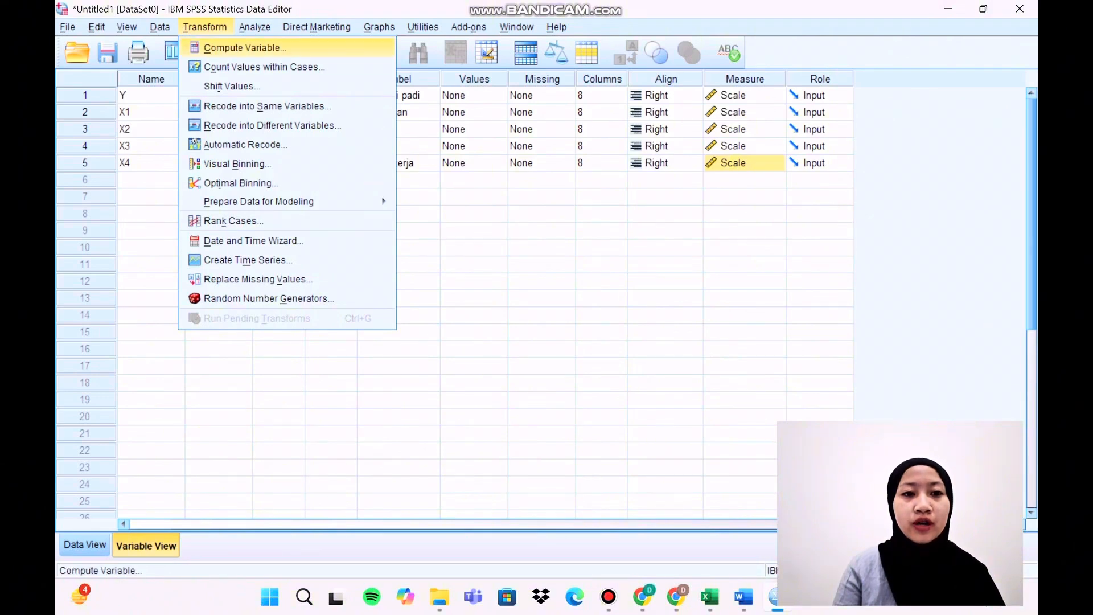
click(241, 47)
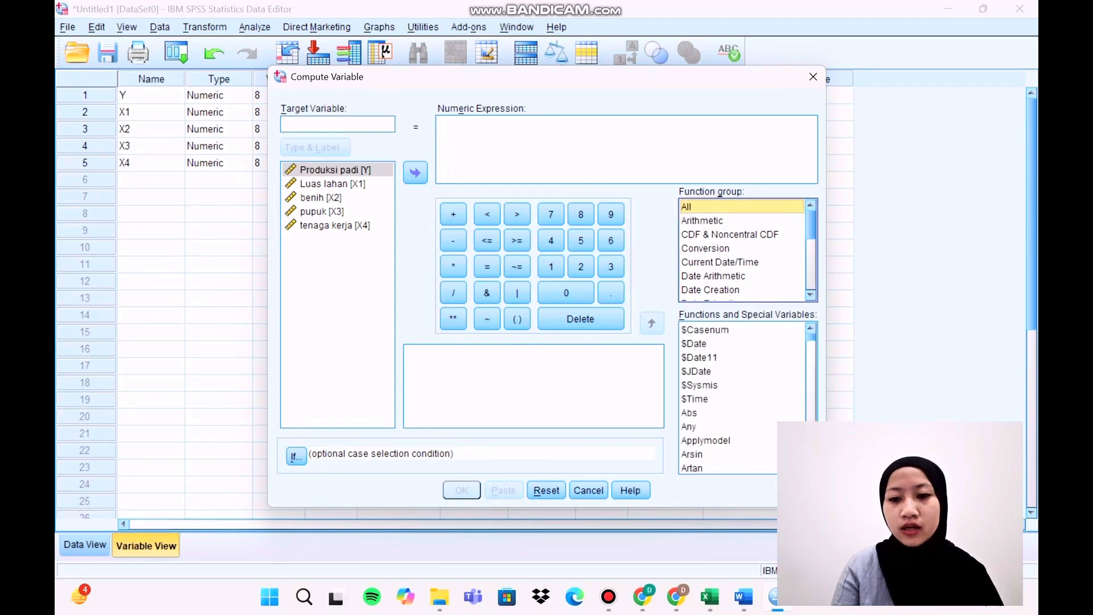
scroll(740, 399, down, 20)
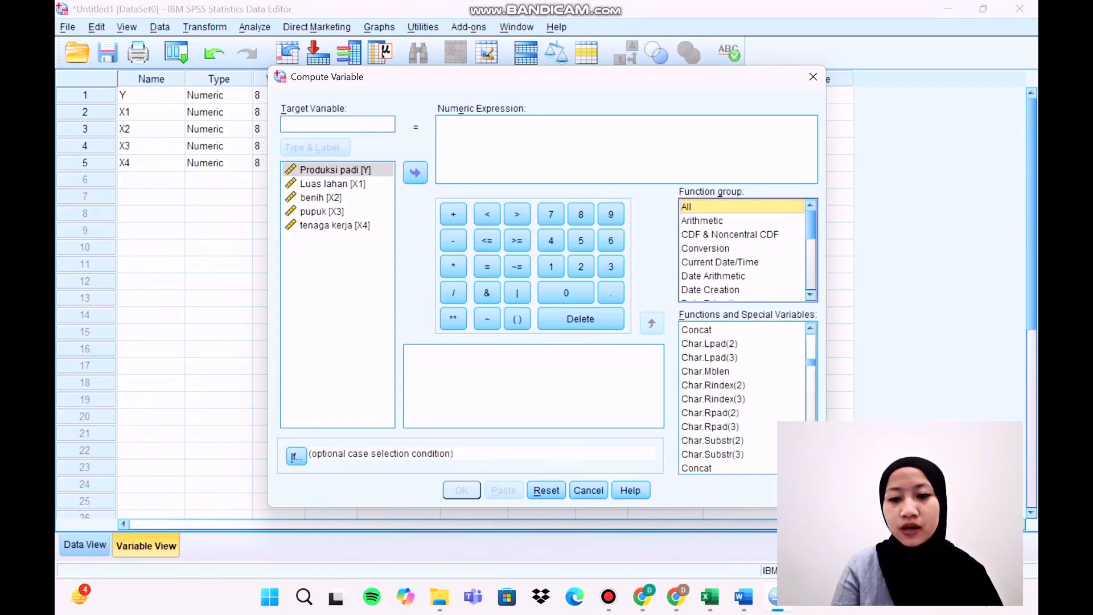
scroll(740, 398, down, 10)
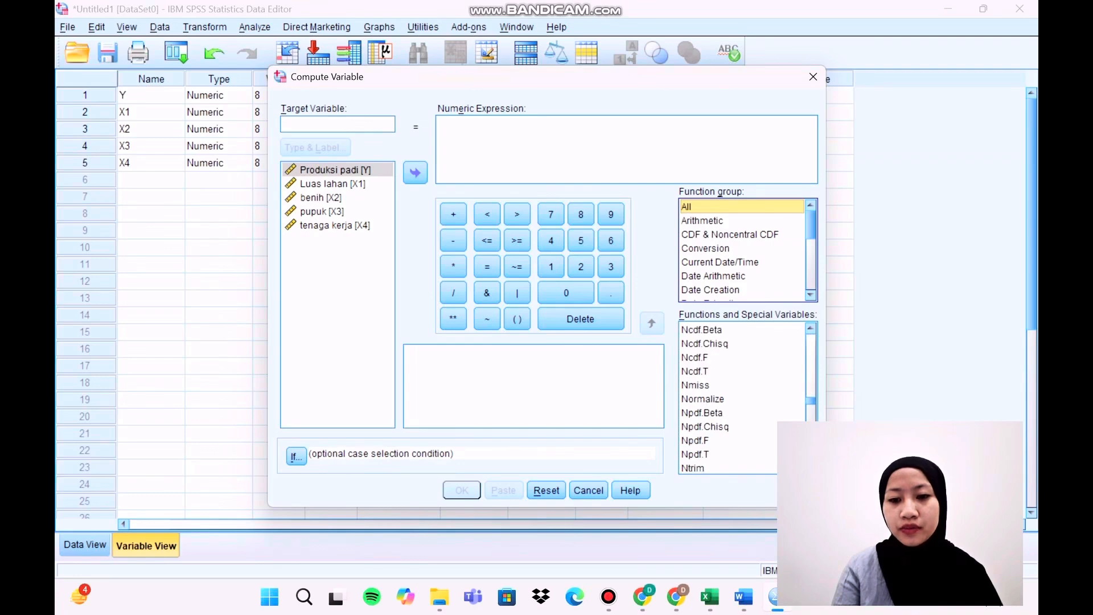
scroll(740, 399, down, 10)
scroll(740, 399, up, 8)
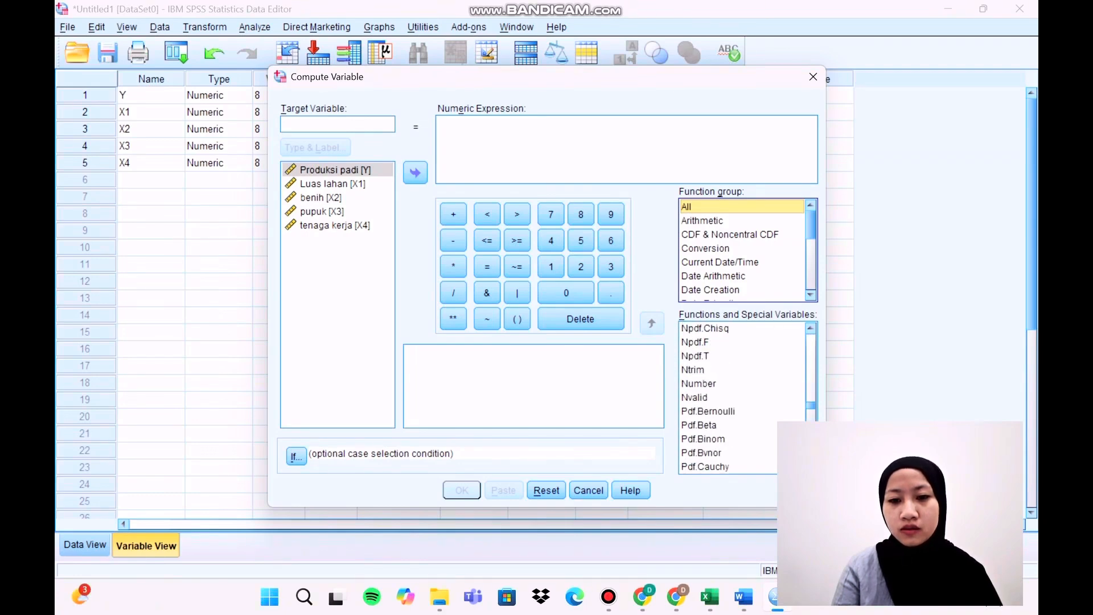
scroll(741, 399, up, 7)
scroll(740, 398, up, 3)
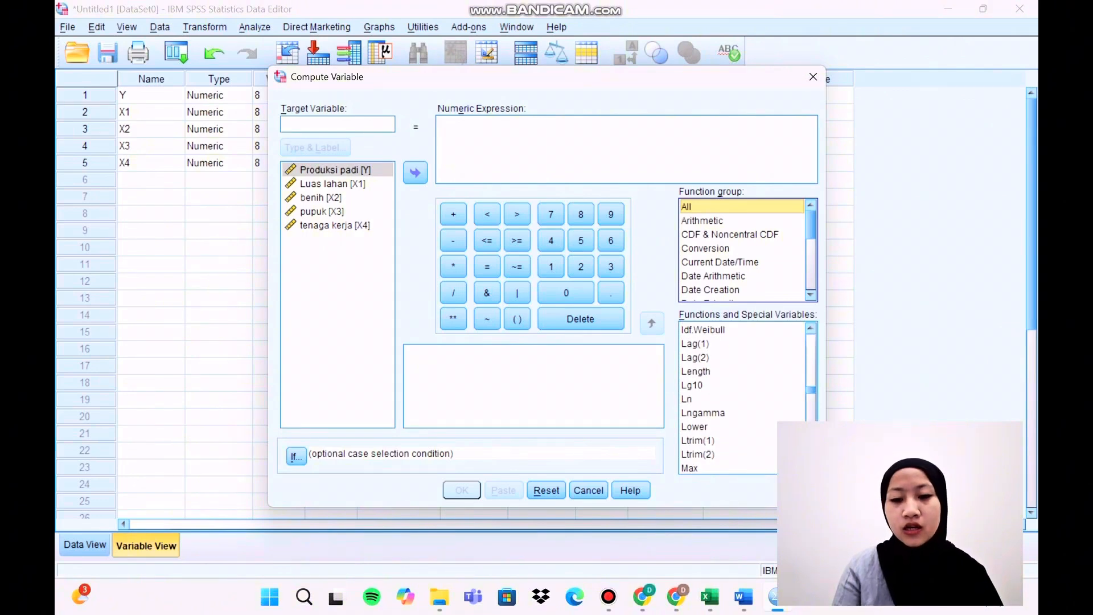
click(688, 399)
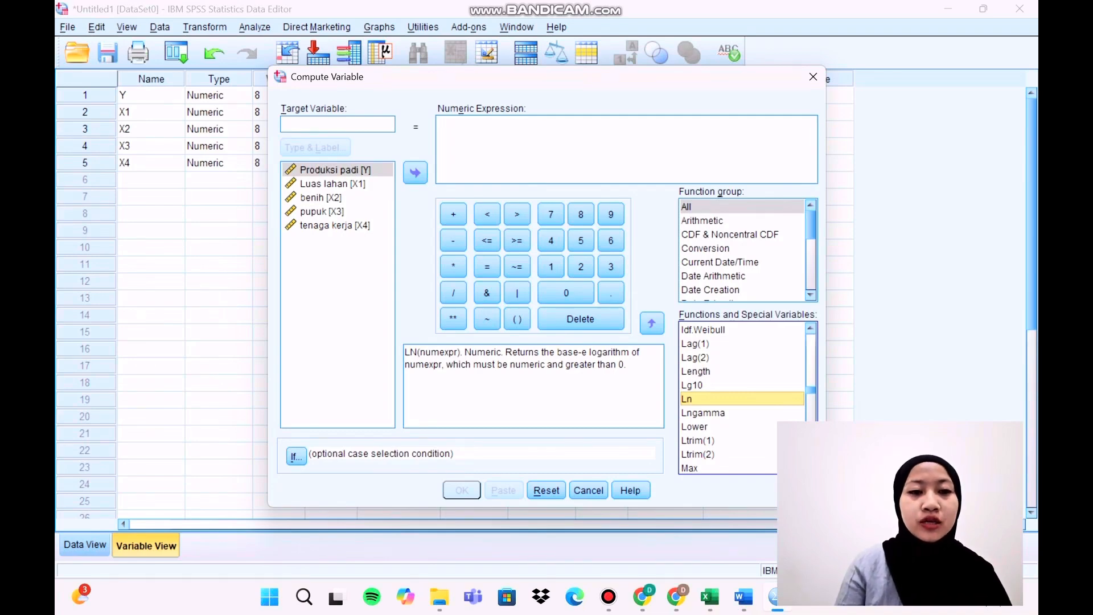
Name the target variable of the computation Ln_Y
click(337, 124)
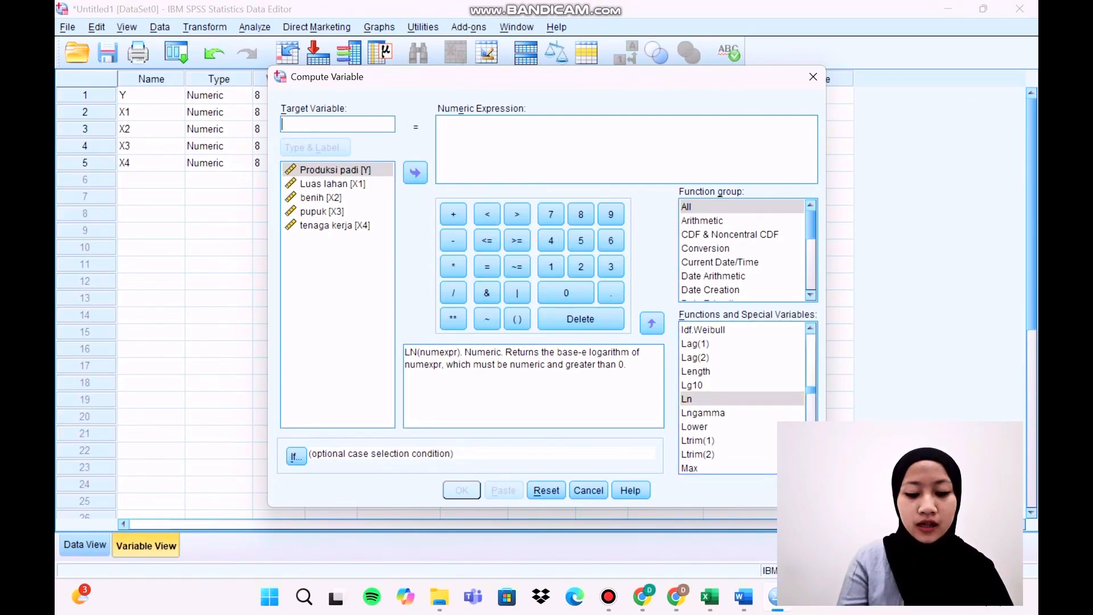
text(Ln_)
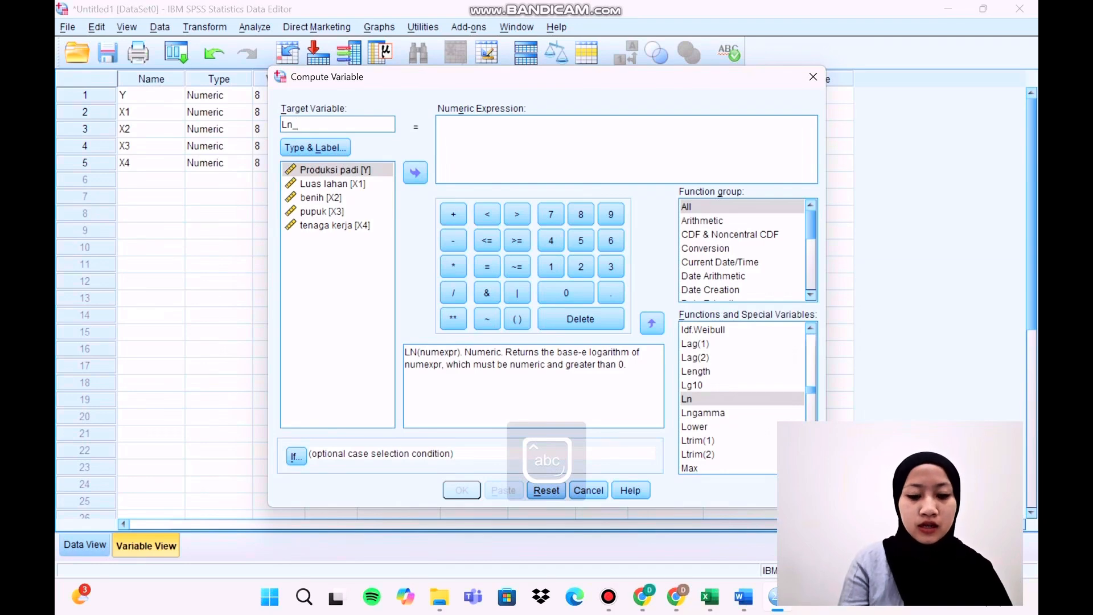
text(Y)
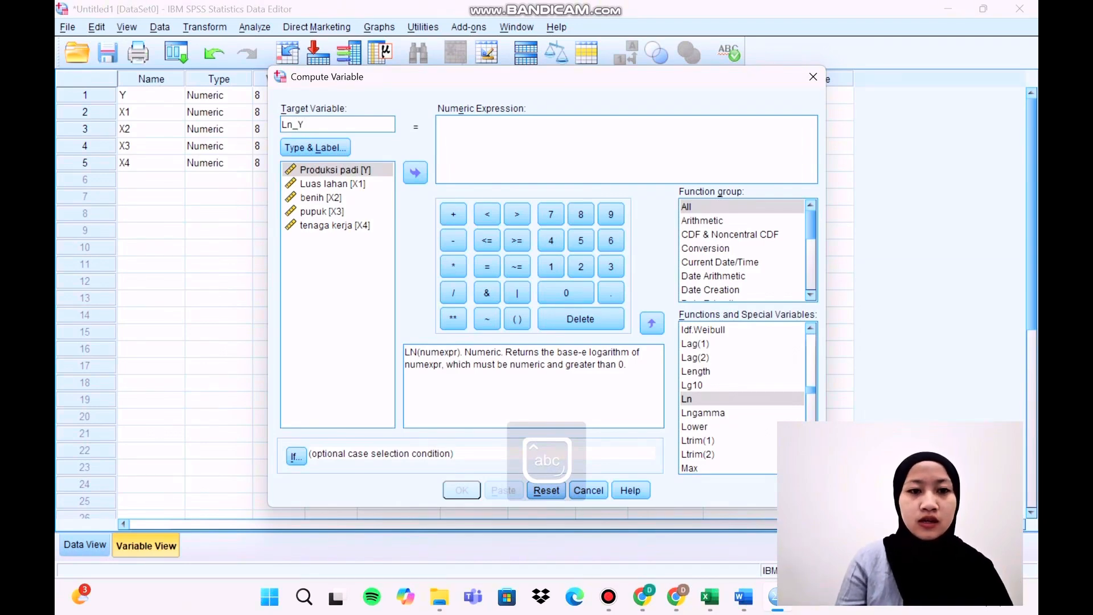
Enter the numeric expression LN(Y), inserting Produksi padi [Y] as the argument, and run the computation
click(444, 124)
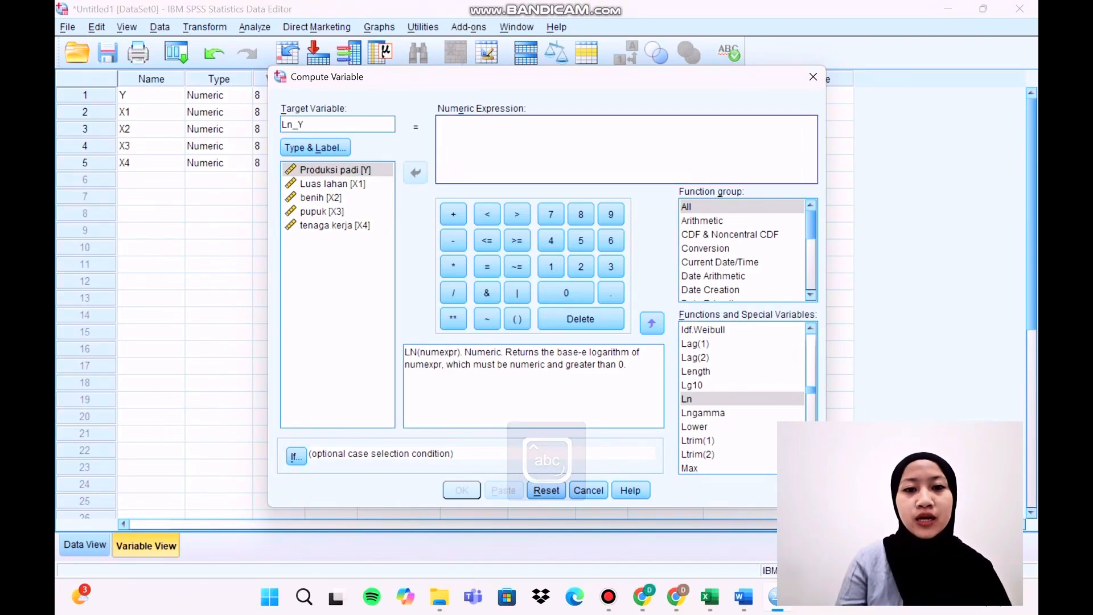
key(Caps_Lock)
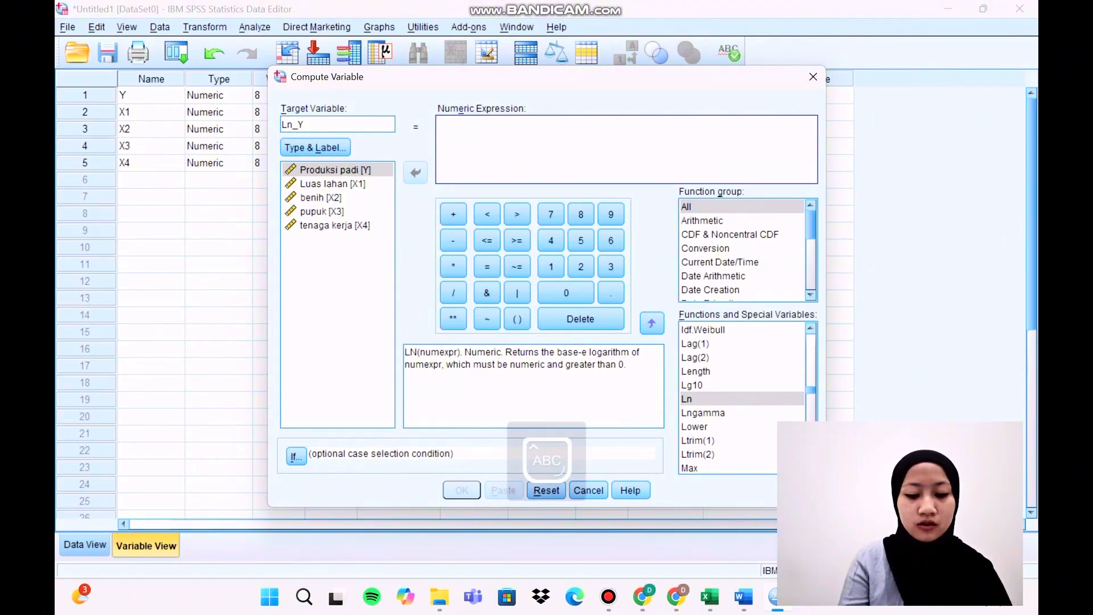
text(LN)
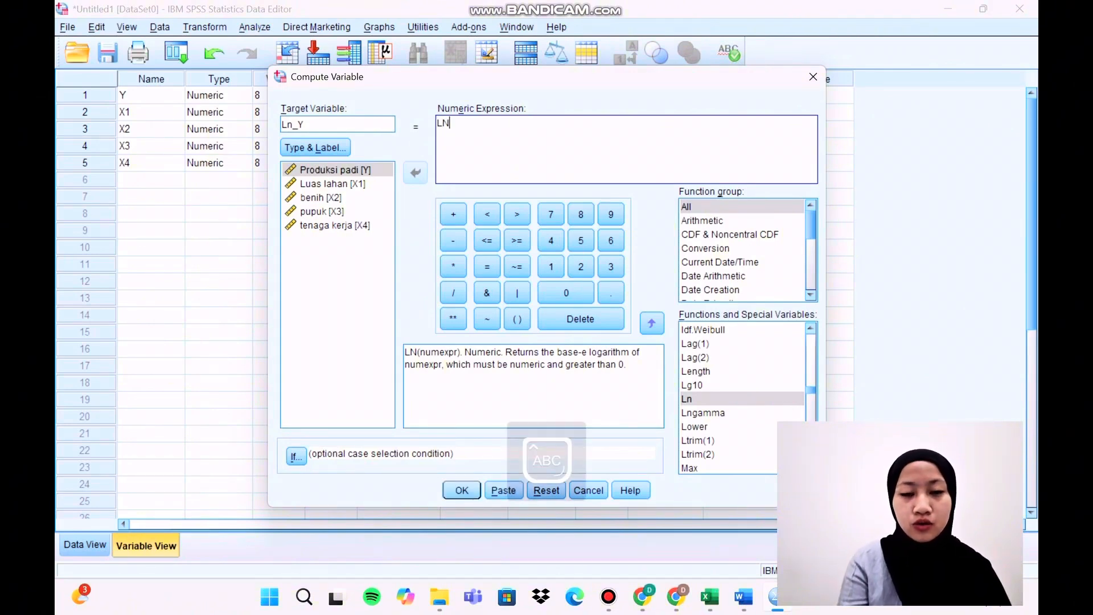
text(()
key(Caps_Lock)
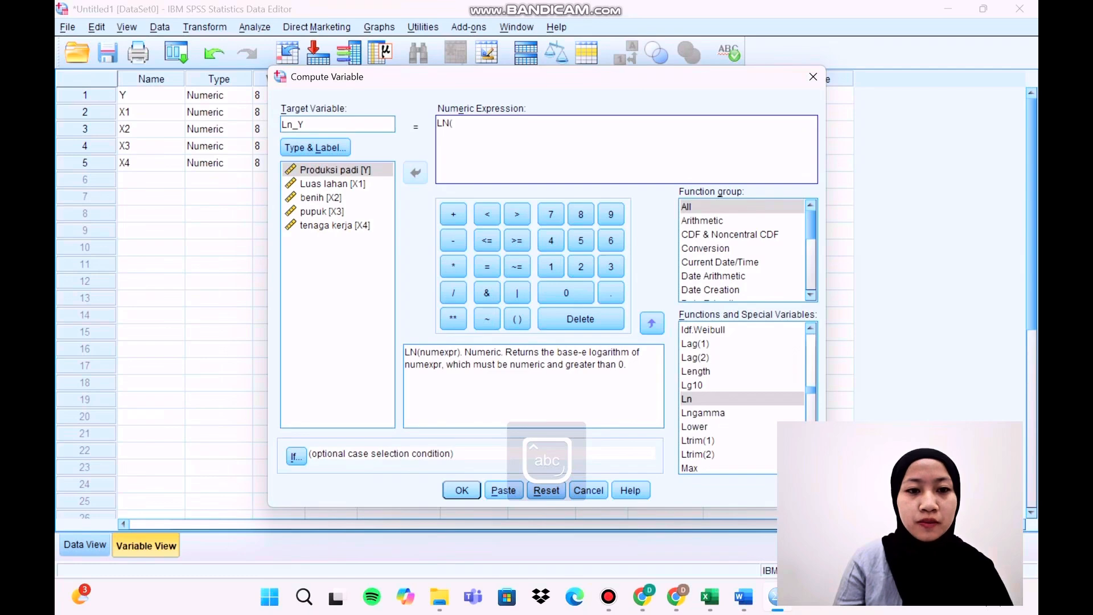
click(336, 170)
click(415, 172)
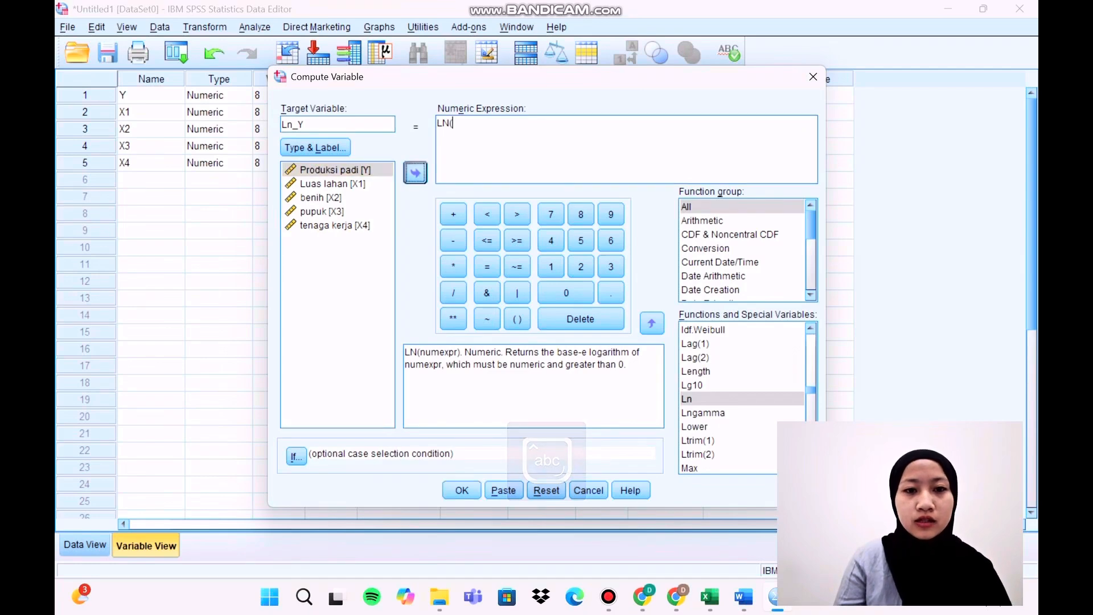
text())
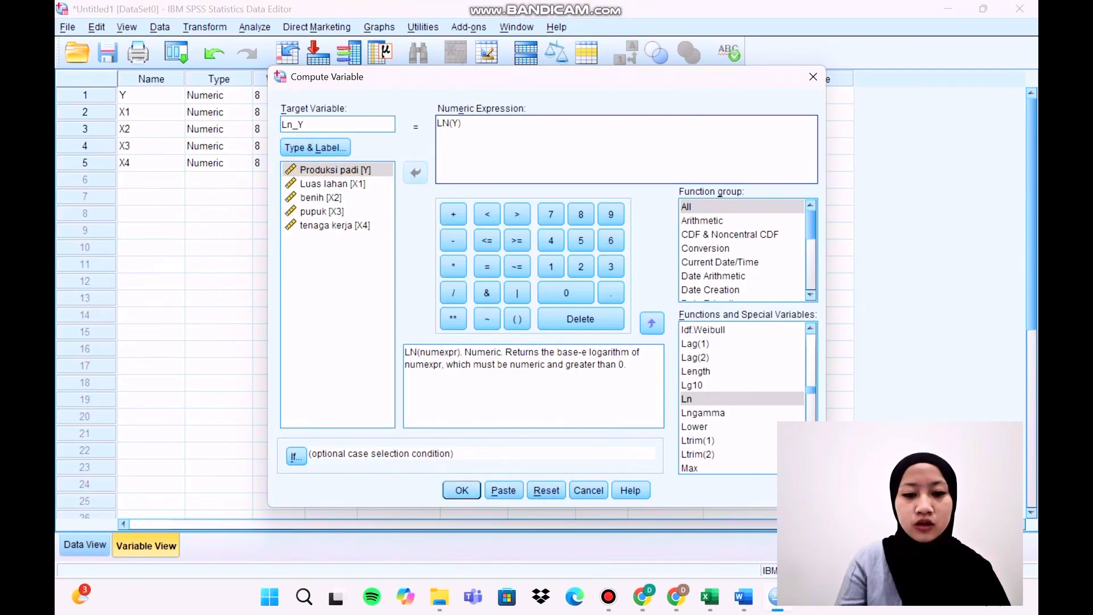
key(Return)
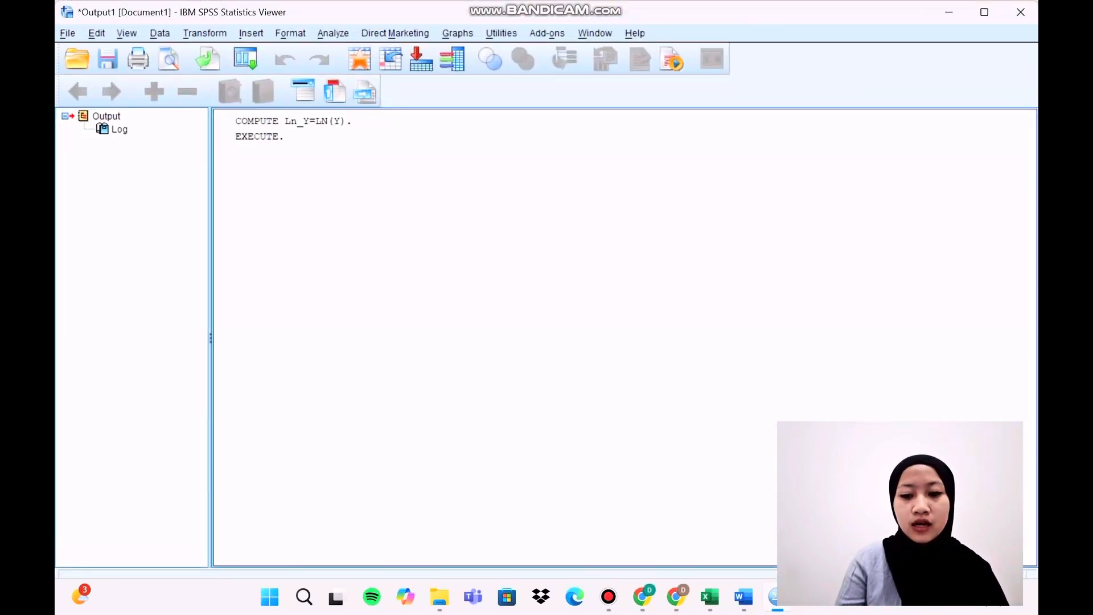
Return to the Data Editor and start another Compute Variable with the target variable Ln_X1
mouse_move(777, 596)
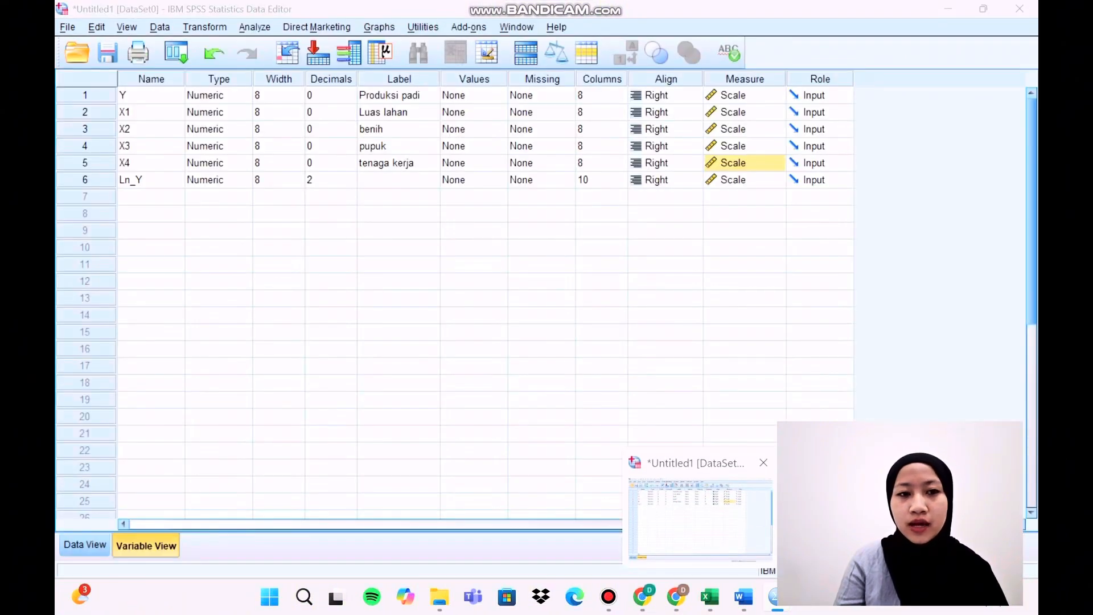
click(699, 518)
click(205, 27)
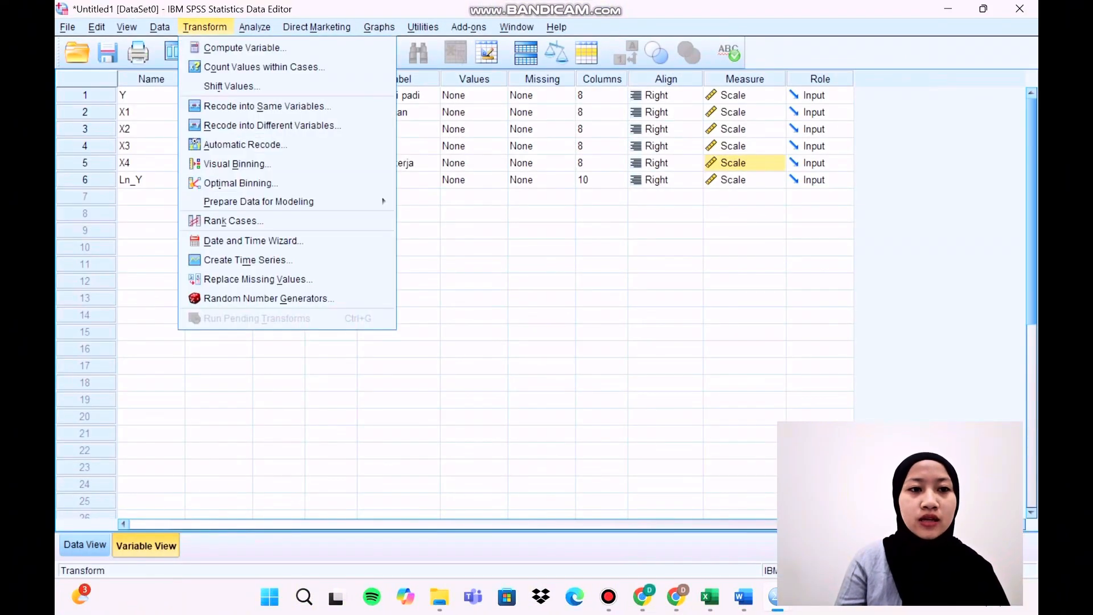
click(245, 48)
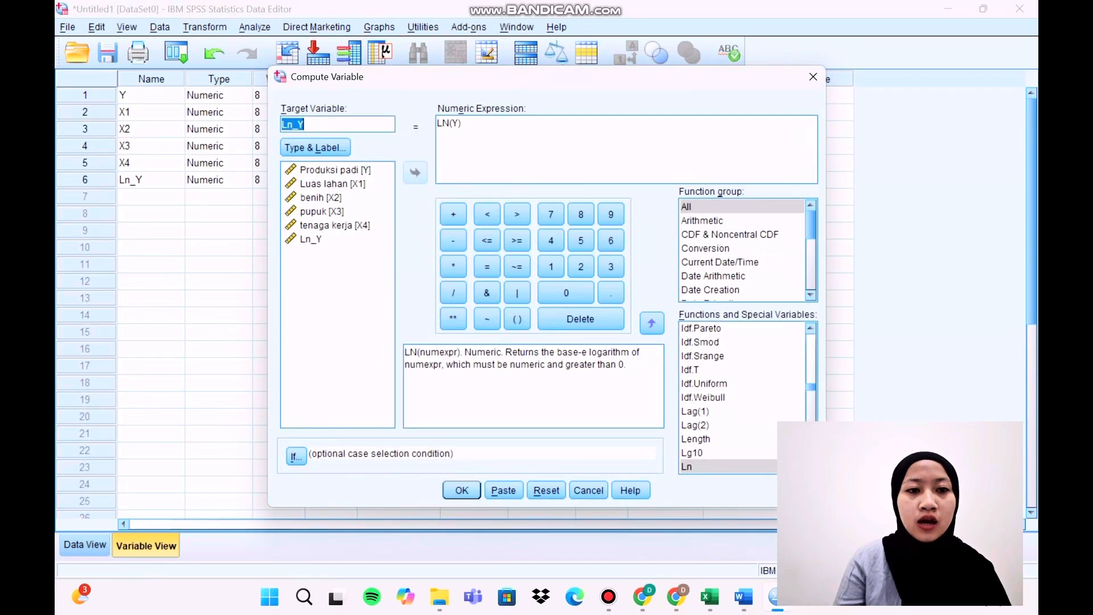
click(306, 124)
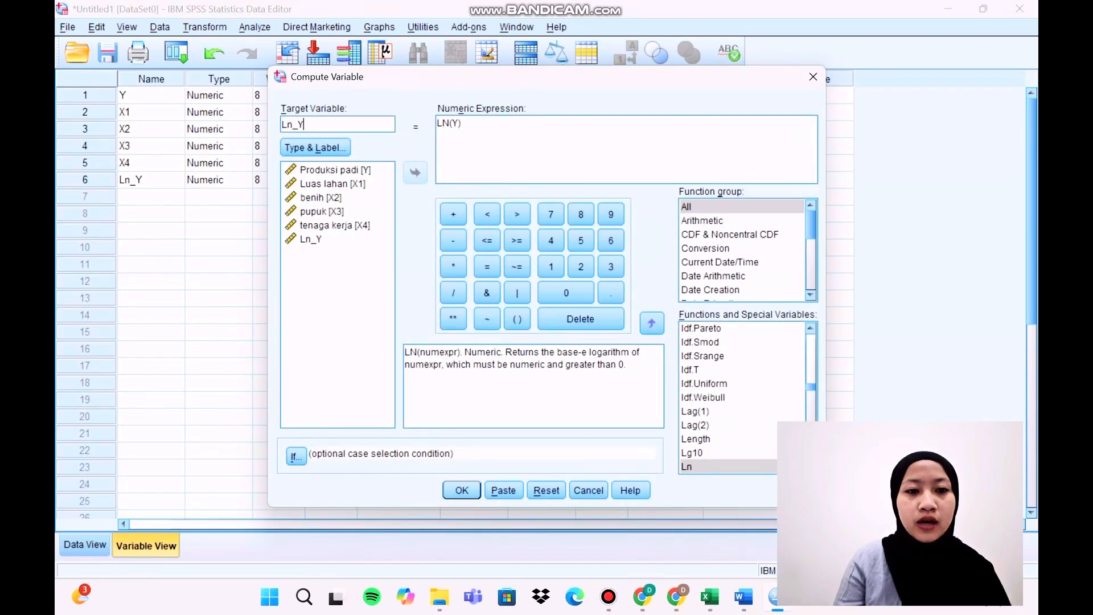
key(BackSpace)
text(X1)
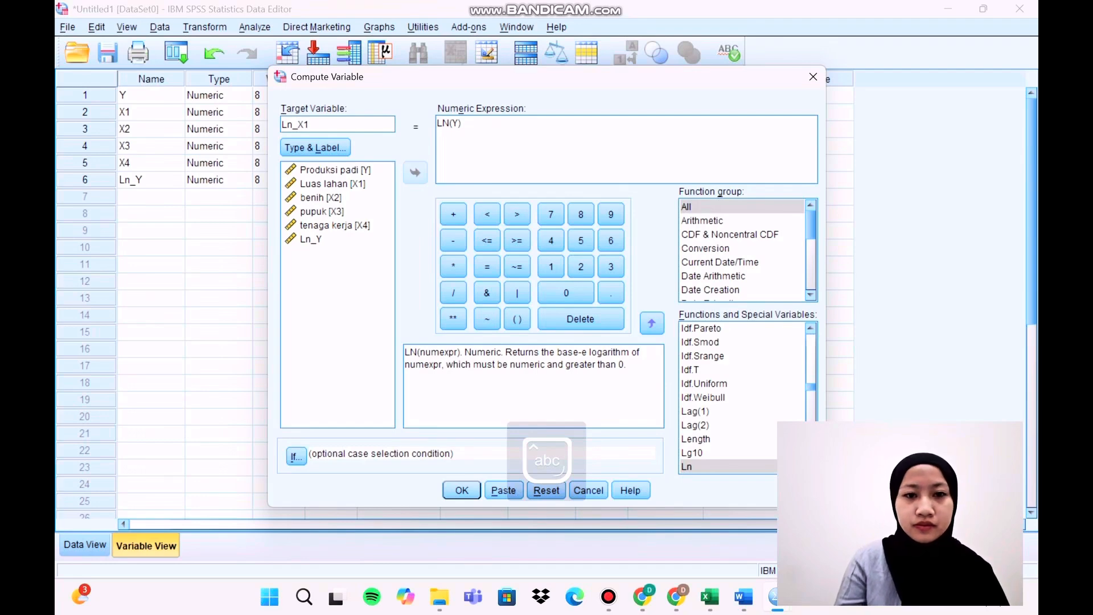
Change the numeric expression to LN(X1) using Luas lahan [X1] and run the computation
click(458, 124)
key(BackSpace)
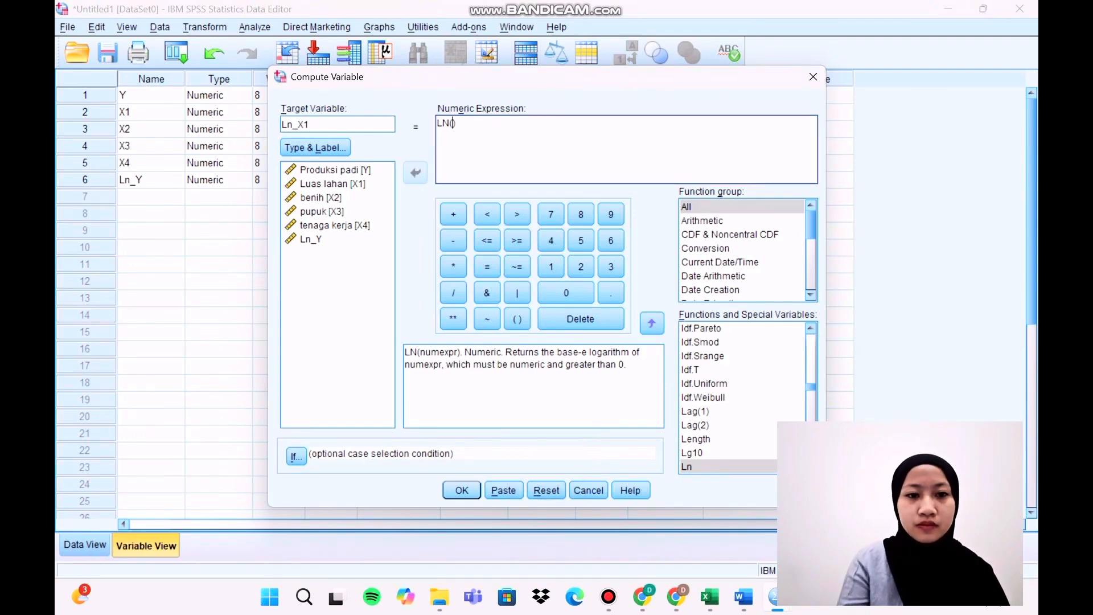
click(332, 184)
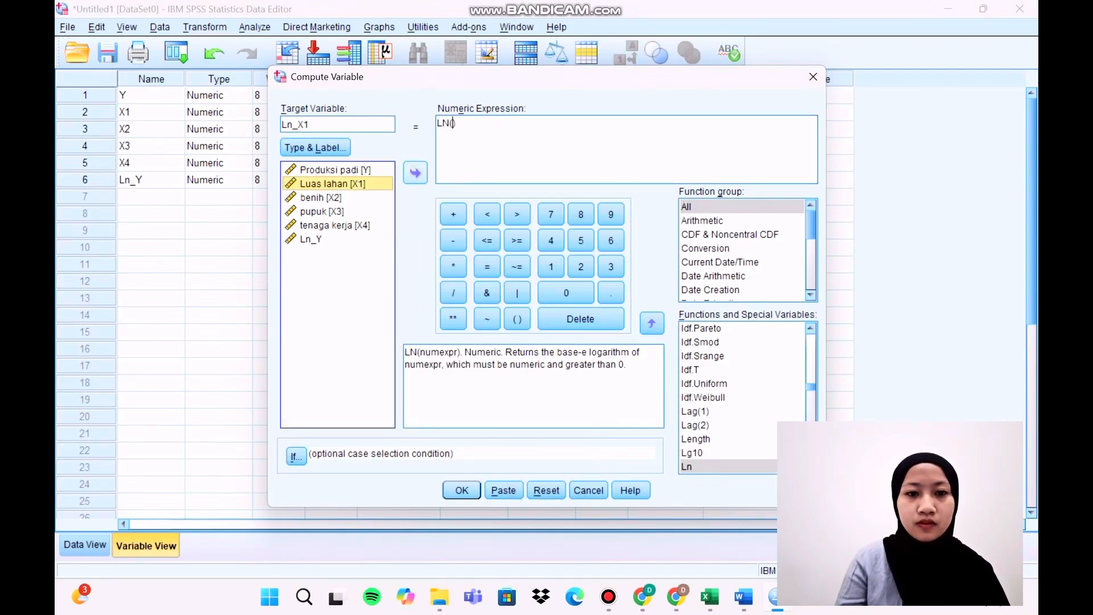
click(416, 173)
click(462, 490)
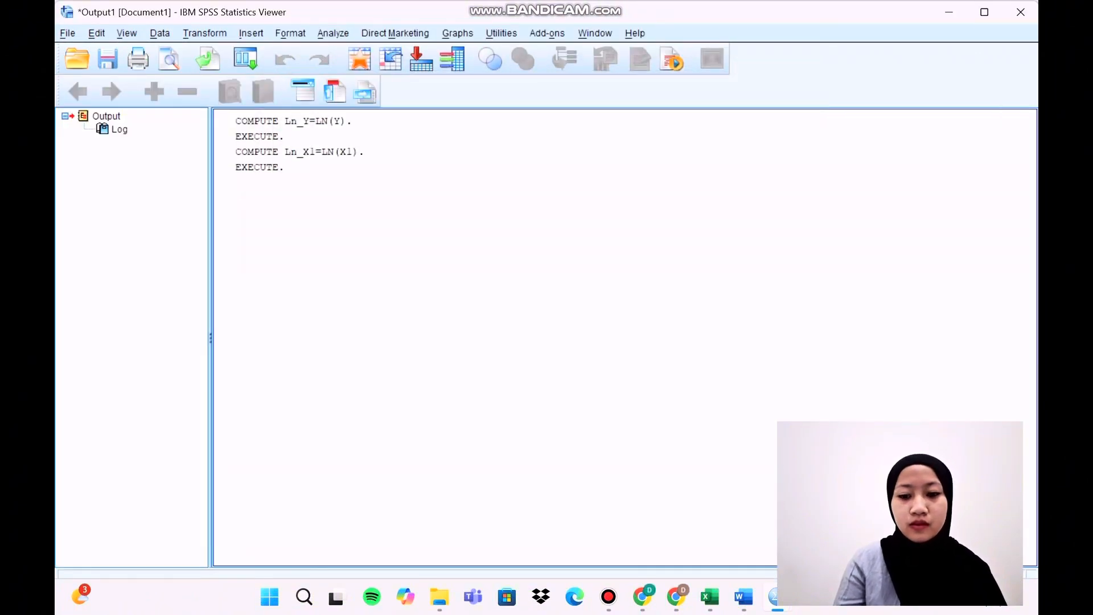
Return to the Data Editor and start another Compute Variable with the target variable Ln_X2
click(775, 597)
click(701, 510)
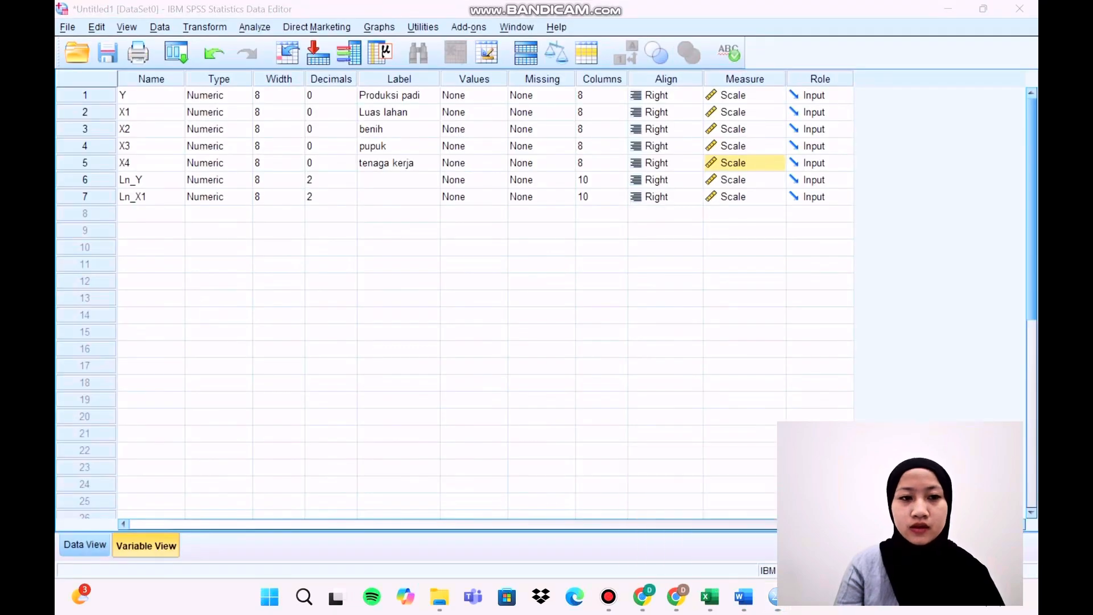
click(205, 28)
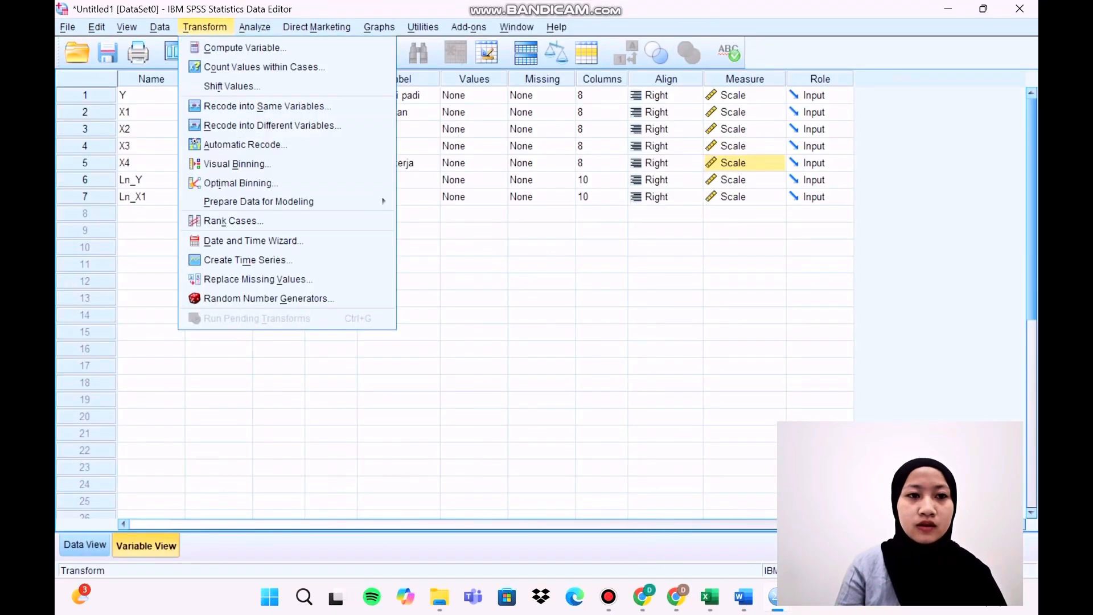
click(244, 48)
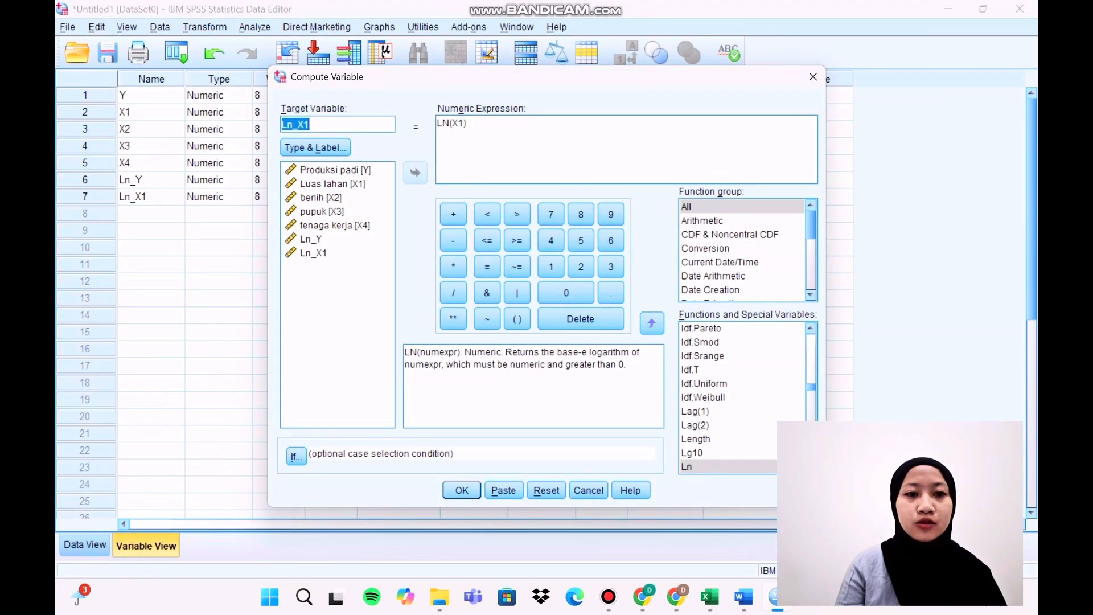
key(End)
key(BackSpace)
text(2)
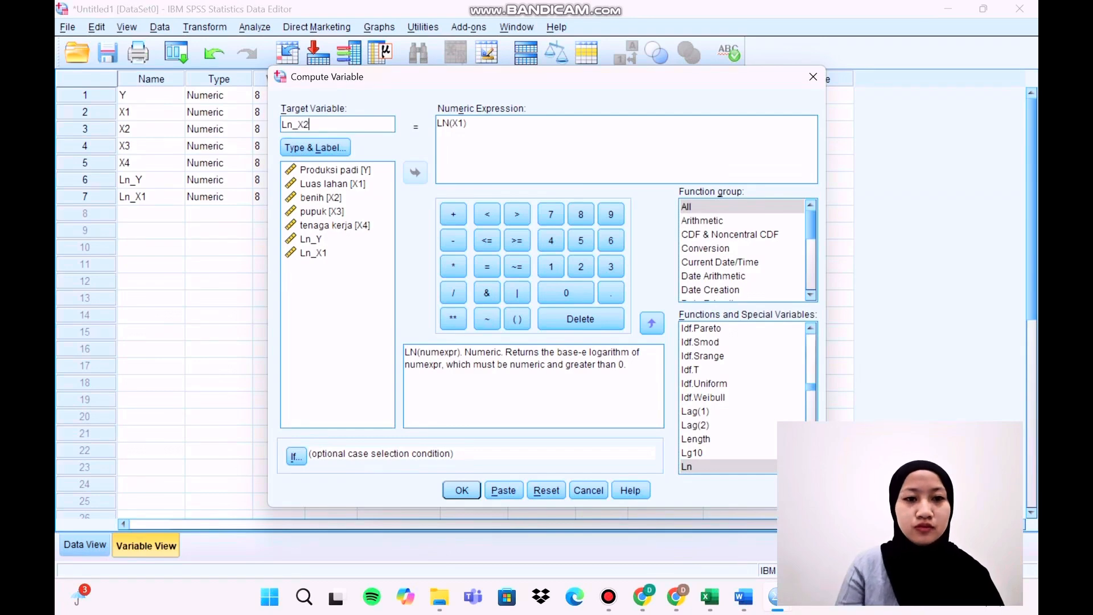
Change the numeric expression to LN(X2) using benih [X2], run the computation and return to the Data Editor
click(463, 123)
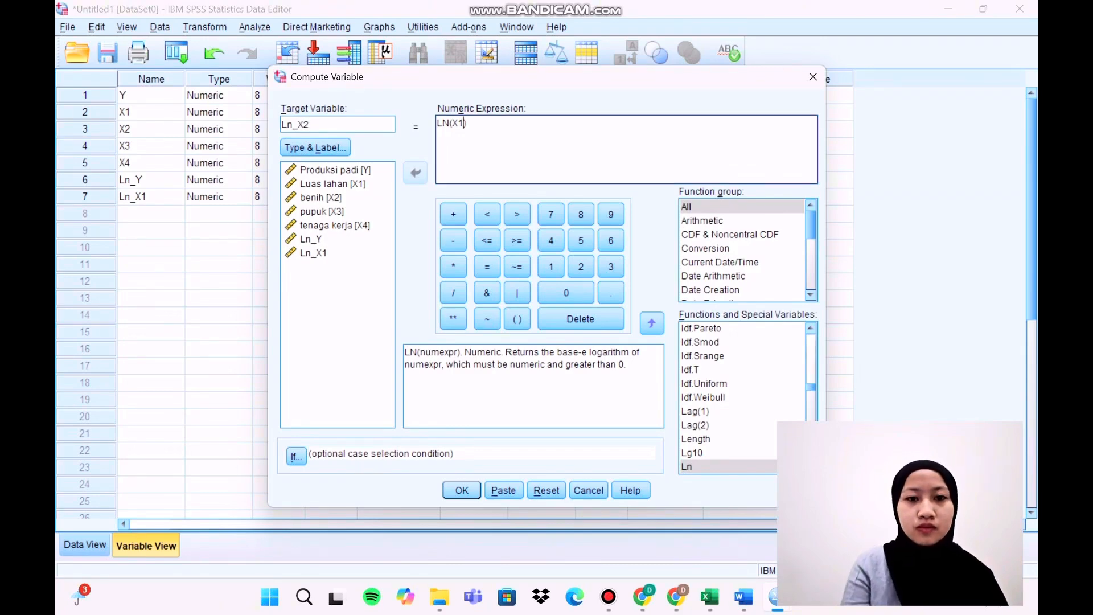
key(BackSpace)
key(BackSpace)
click(321, 197)
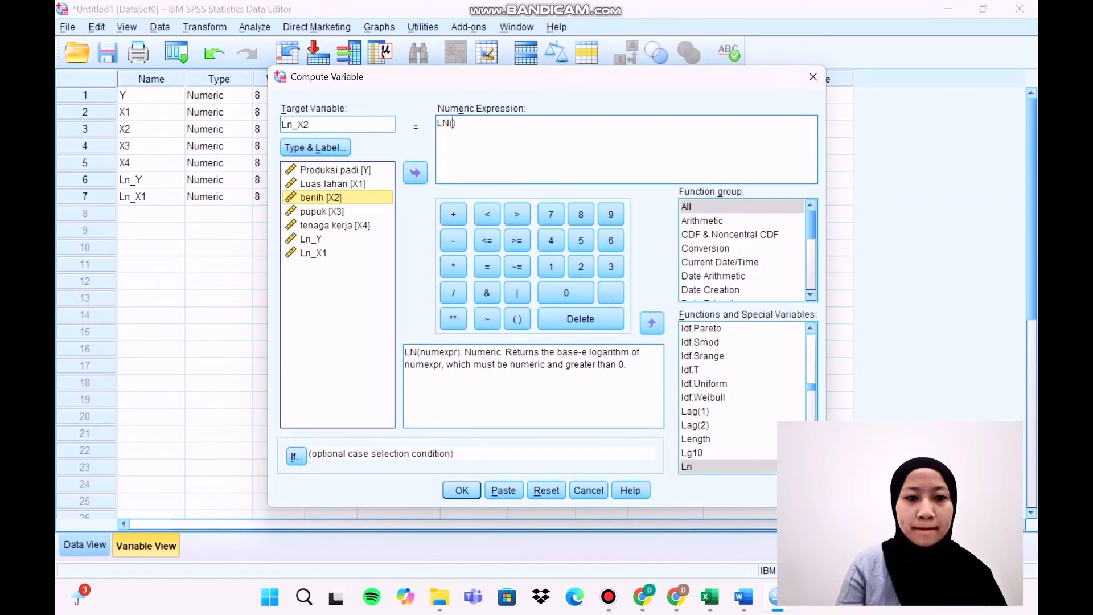
click(416, 173)
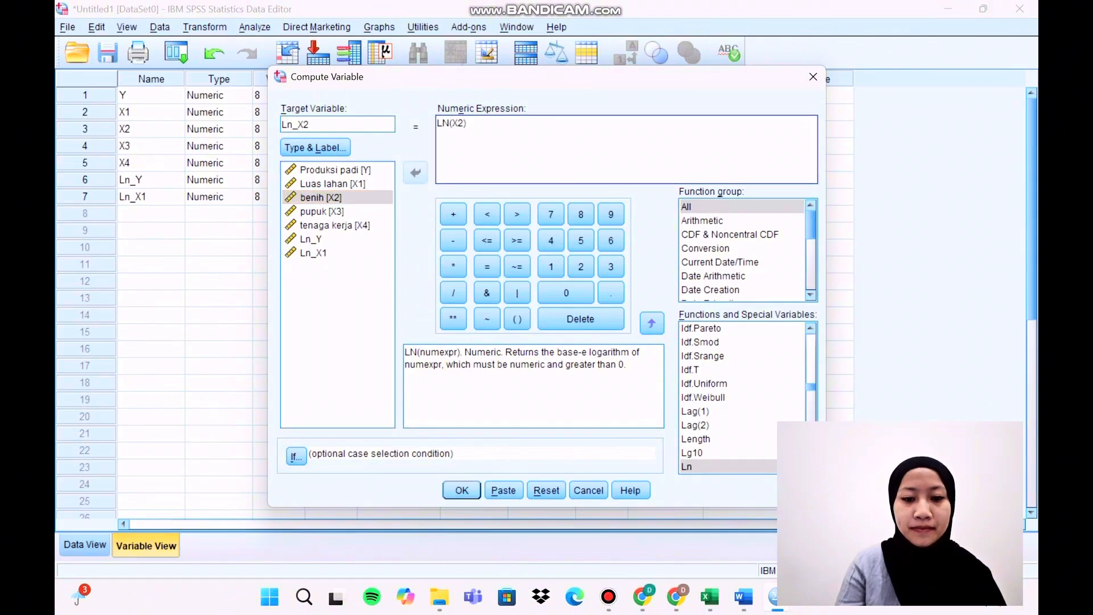
click(461, 490)
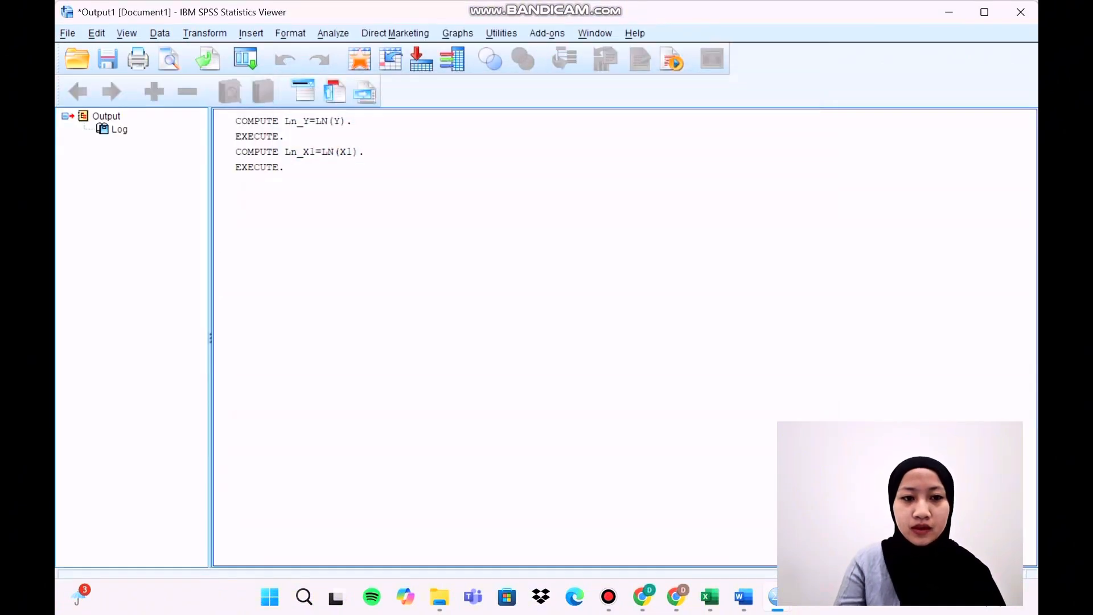
mouse_move(776, 597)
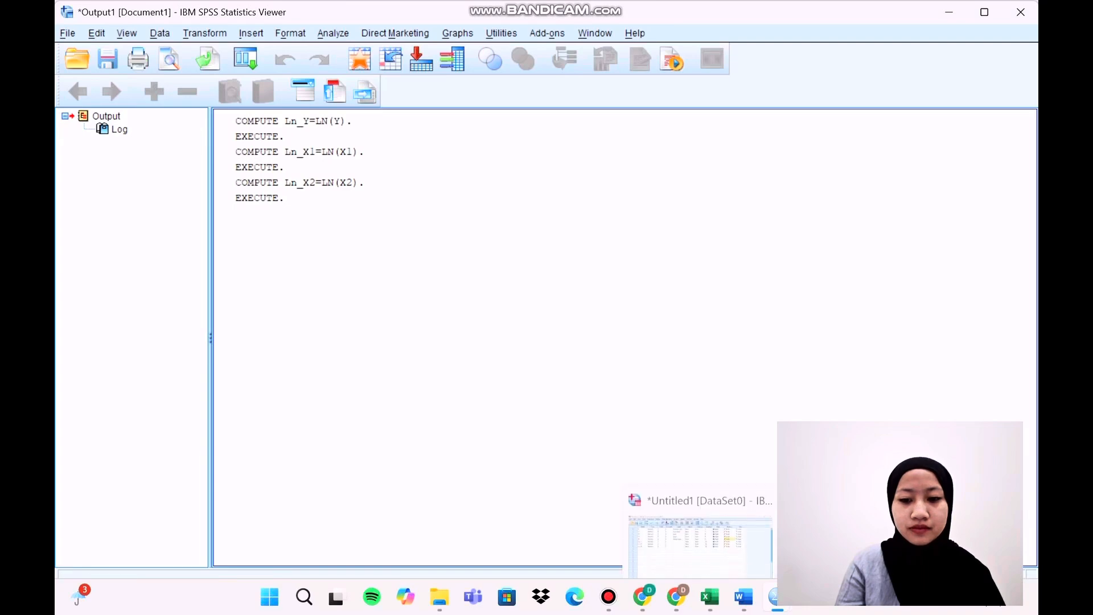
click(700, 519)
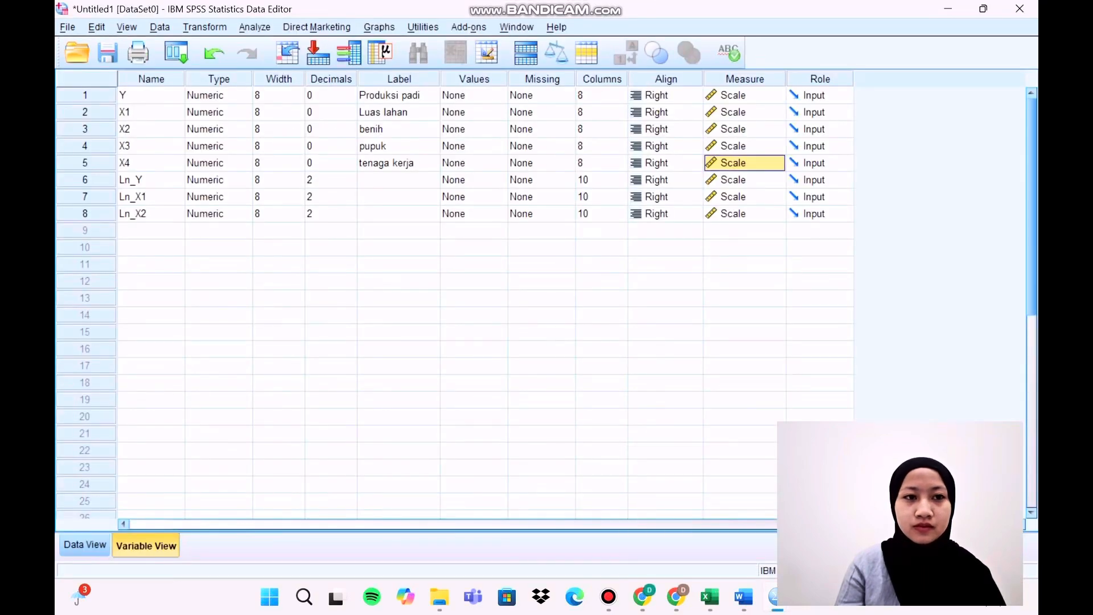
Start another Compute Variable and change the target variable to Ln_X3
click(205, 28)
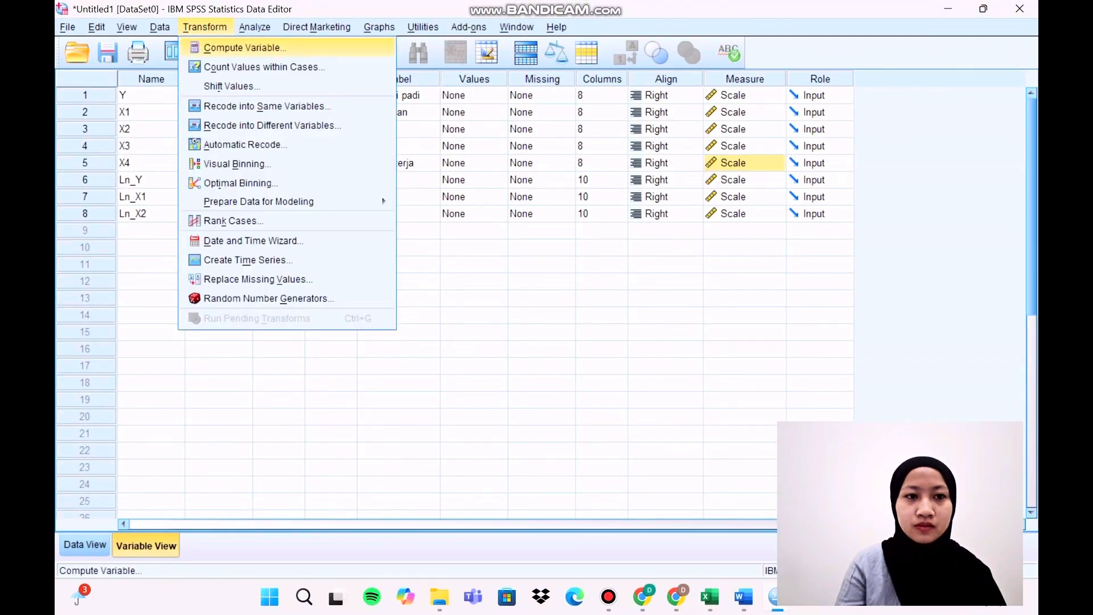
click(244, 48)
key(End)
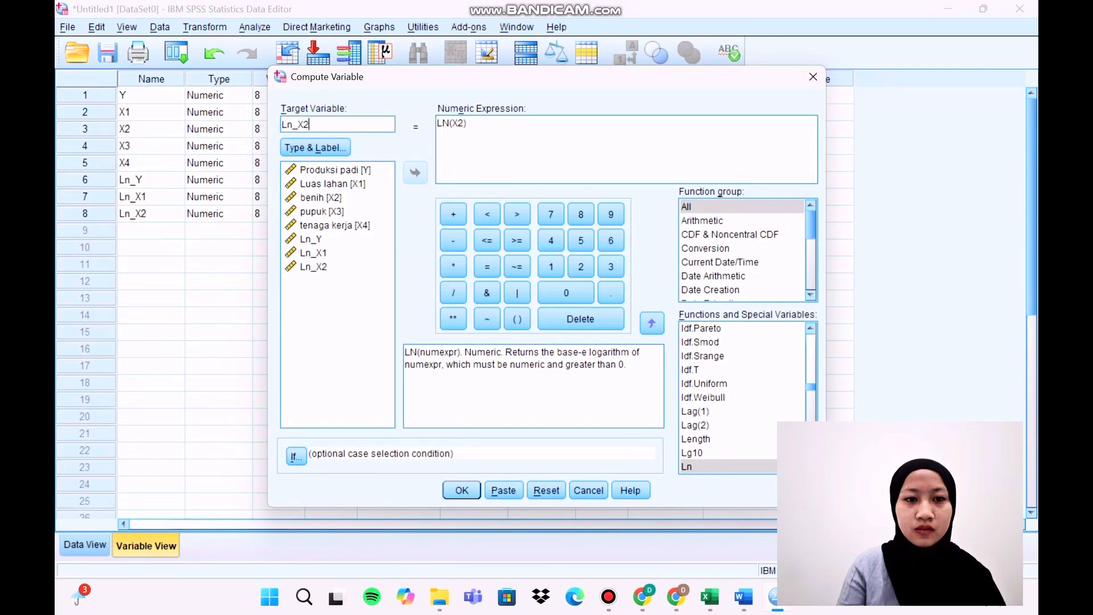
key(BackSpace)
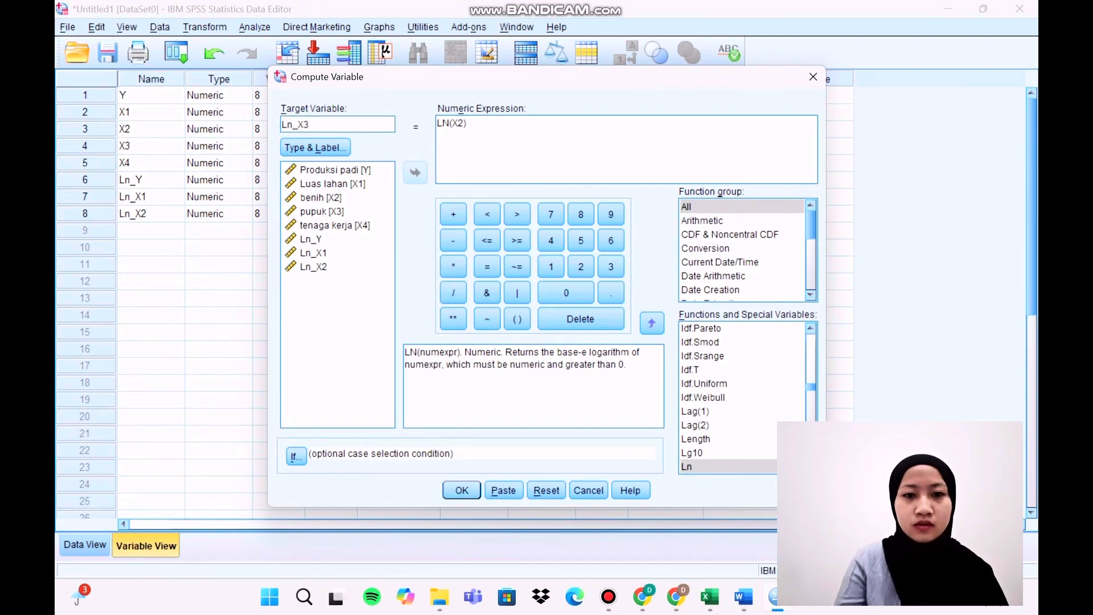
Change the numeric expression to LN(X3) using pupuk [X3] and run the computation
click(465, 123)
key(BackSpace)
key(BackSpace)
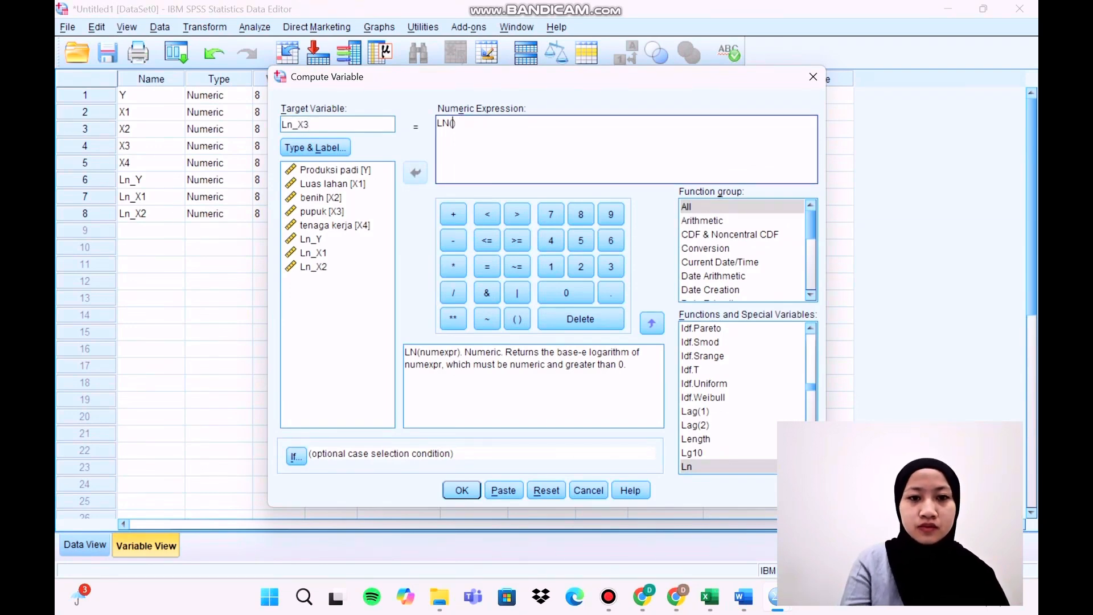
key(shift+Tab)
key(Down)
key(Down)
key(Down)
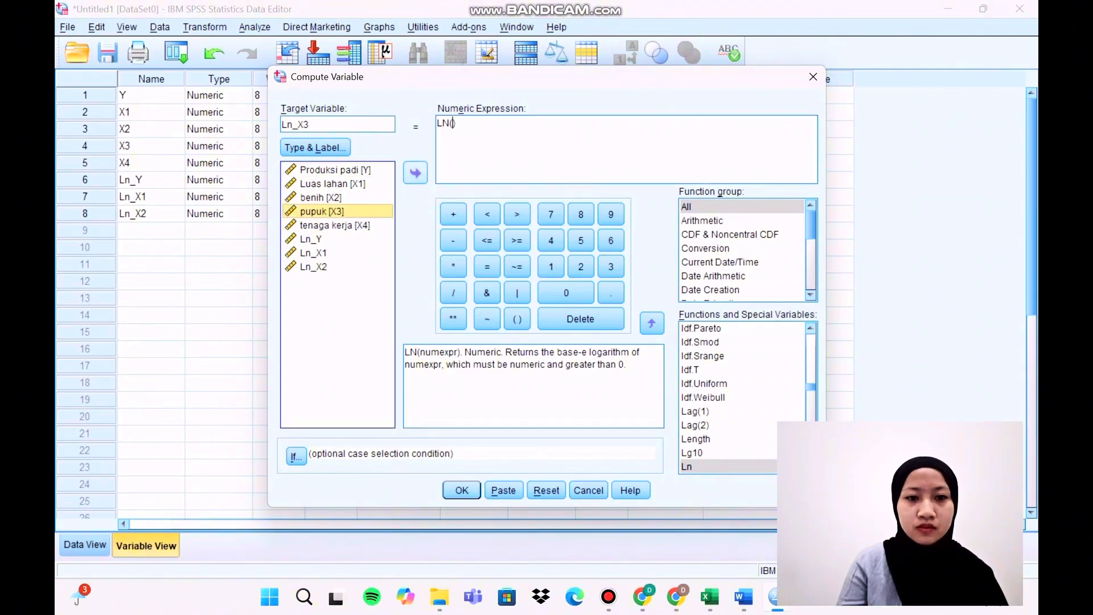
key(Tab)
key(space)
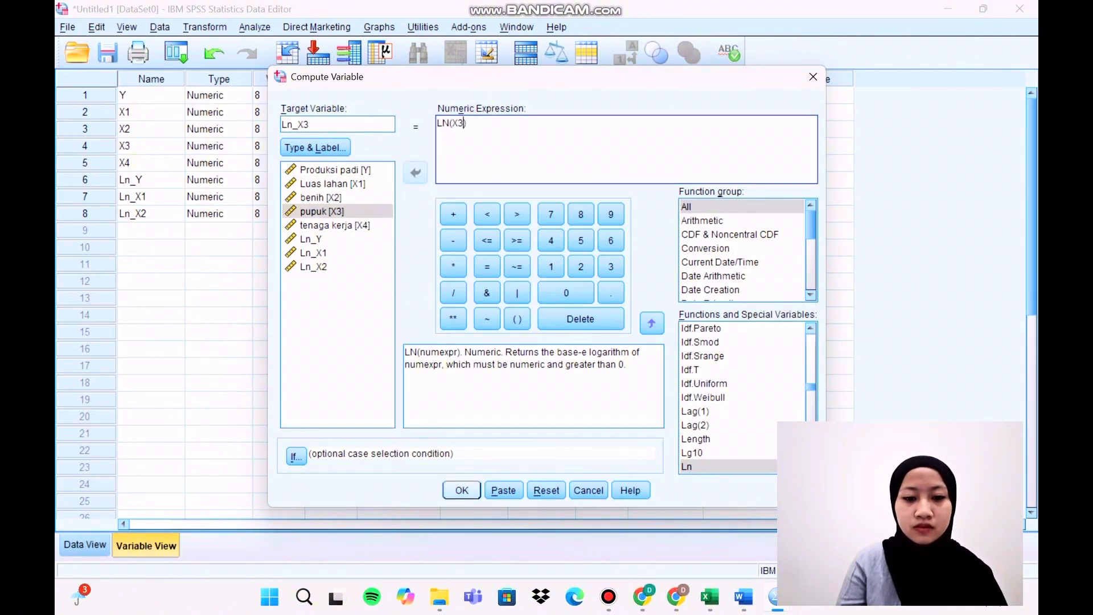
key(Return)
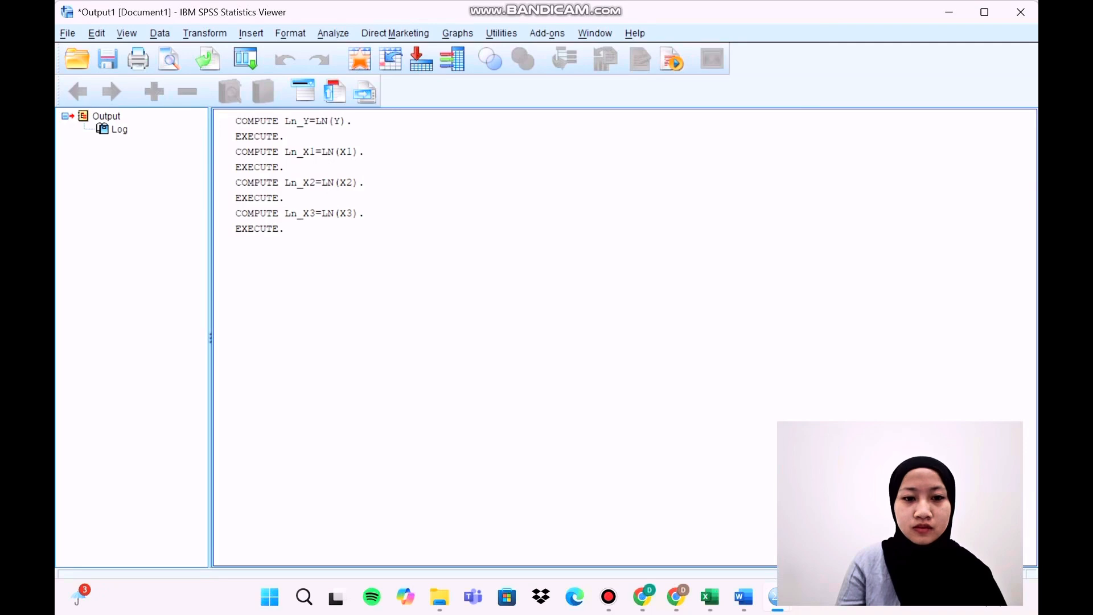
Return to the Data Editor and start another Compute Variable with the target variable Ln_X4
mouse_move(776, 597)
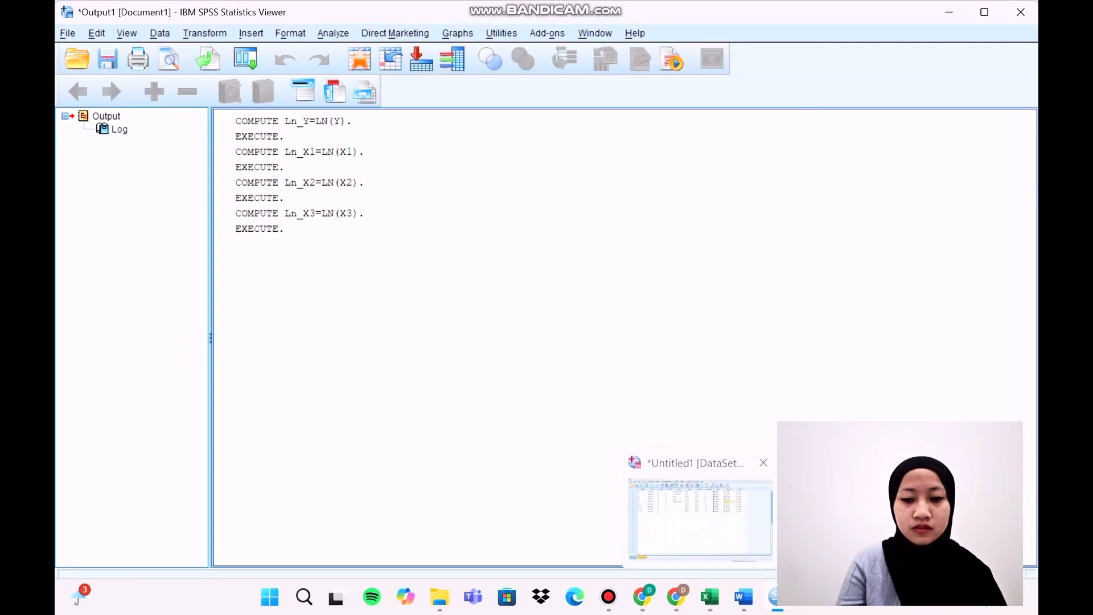
click(703, 518)
key(alt+t)
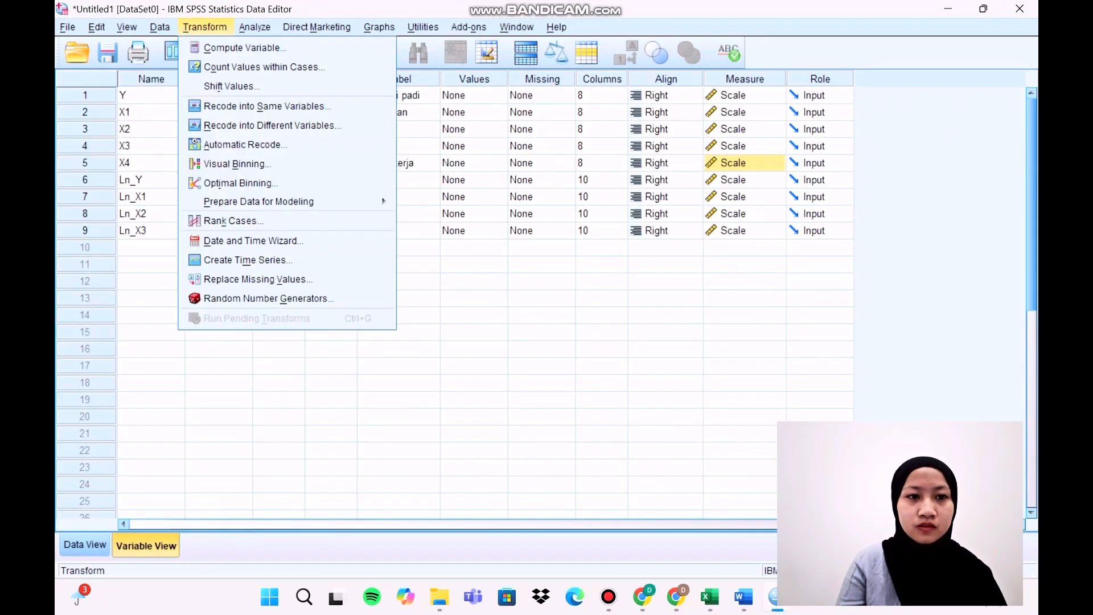
key(Down)
key(Return)
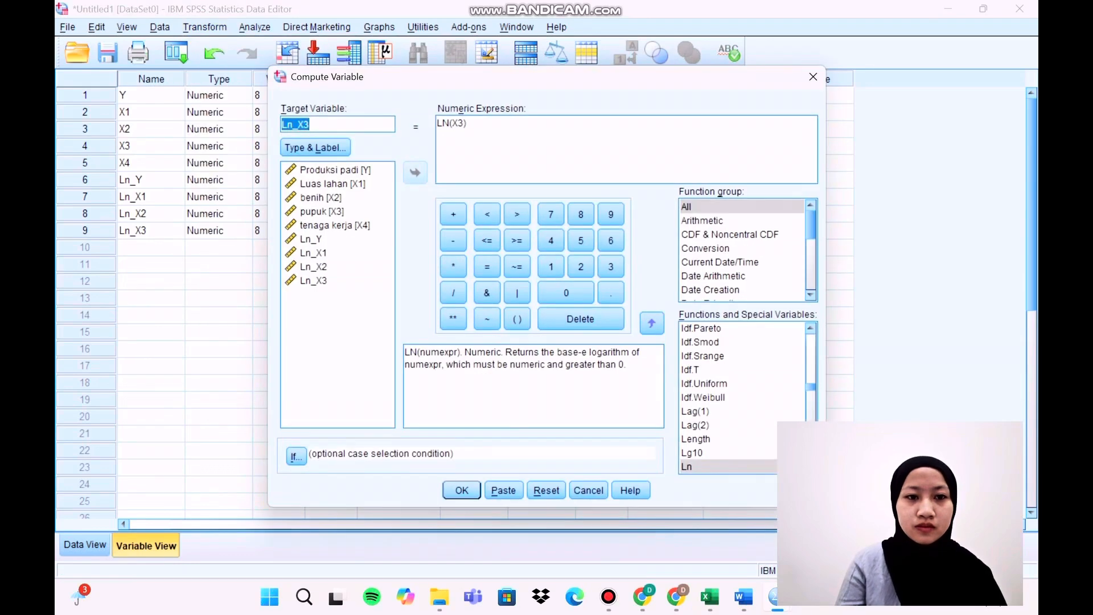
click(309, 124)
key(BackSpace)
text(4)
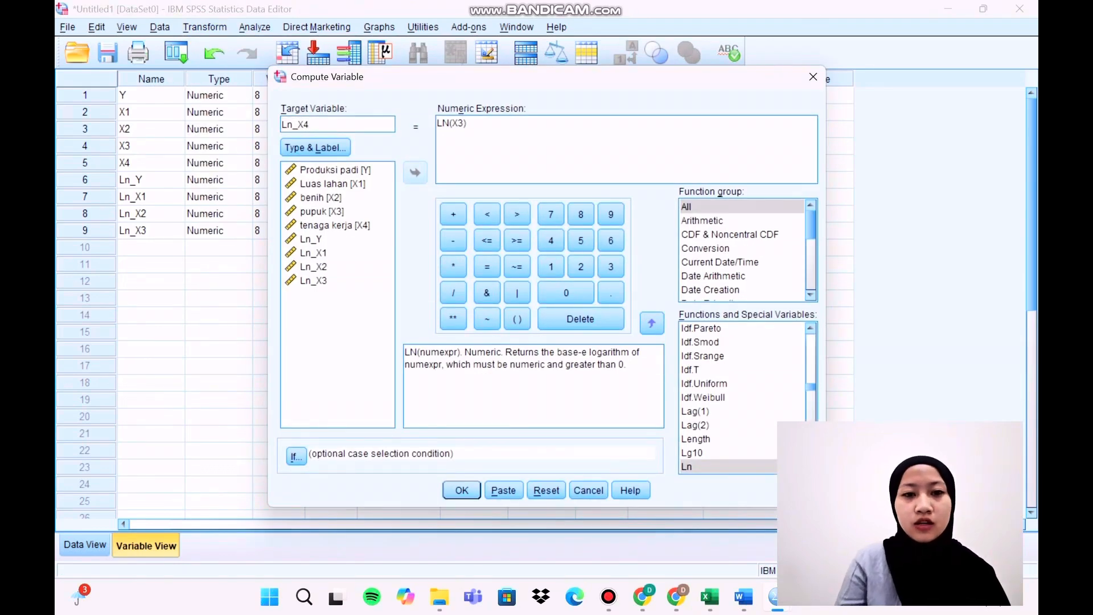
Change the numeric expression to LN(X4) using tenaga kerja [X4], run the computation and return to the Data Editor
click(465, 123)
key(BackSpace)
key(BackSpace)
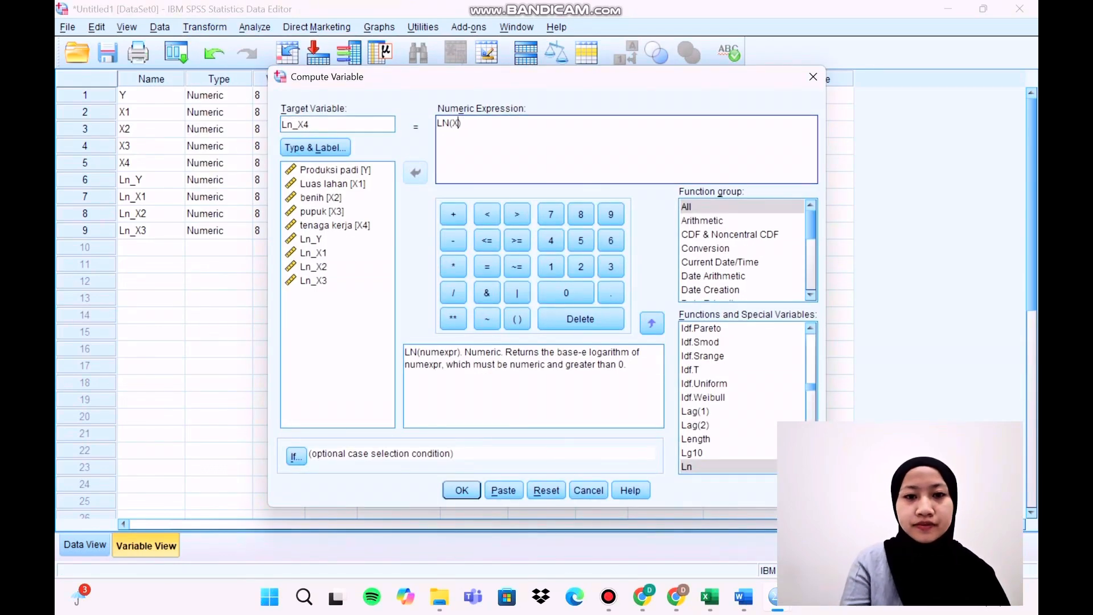
click(335, 224)
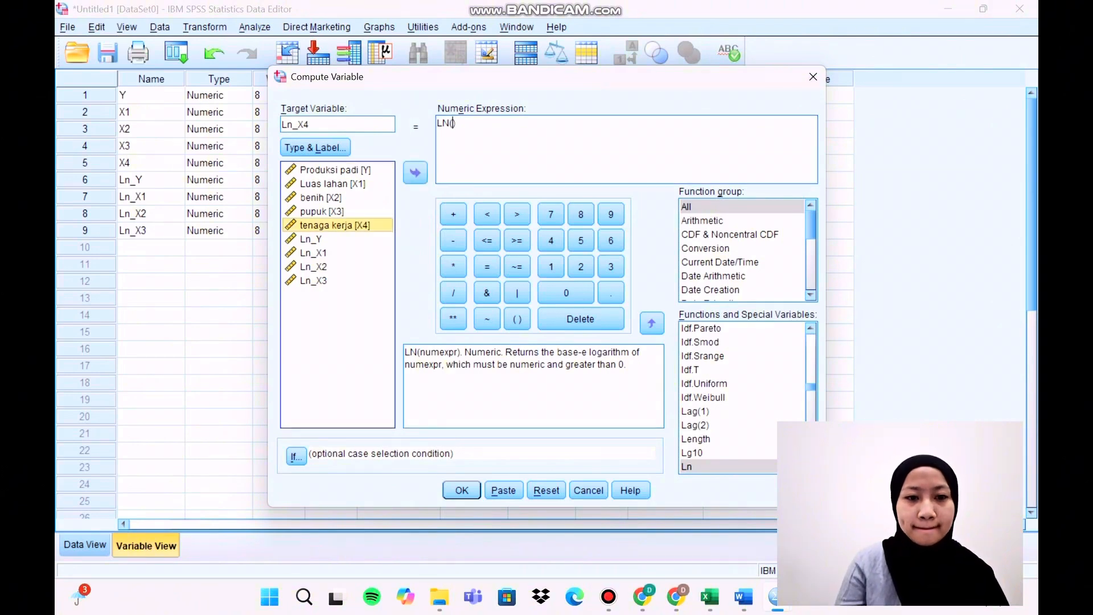
click(415, 172)
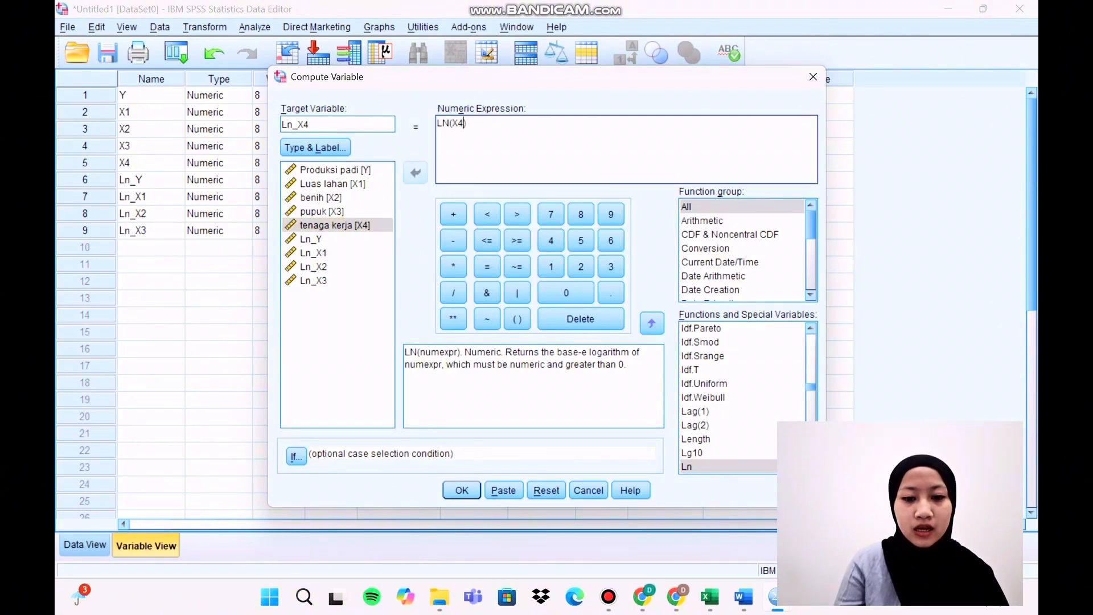
click(462, 491)
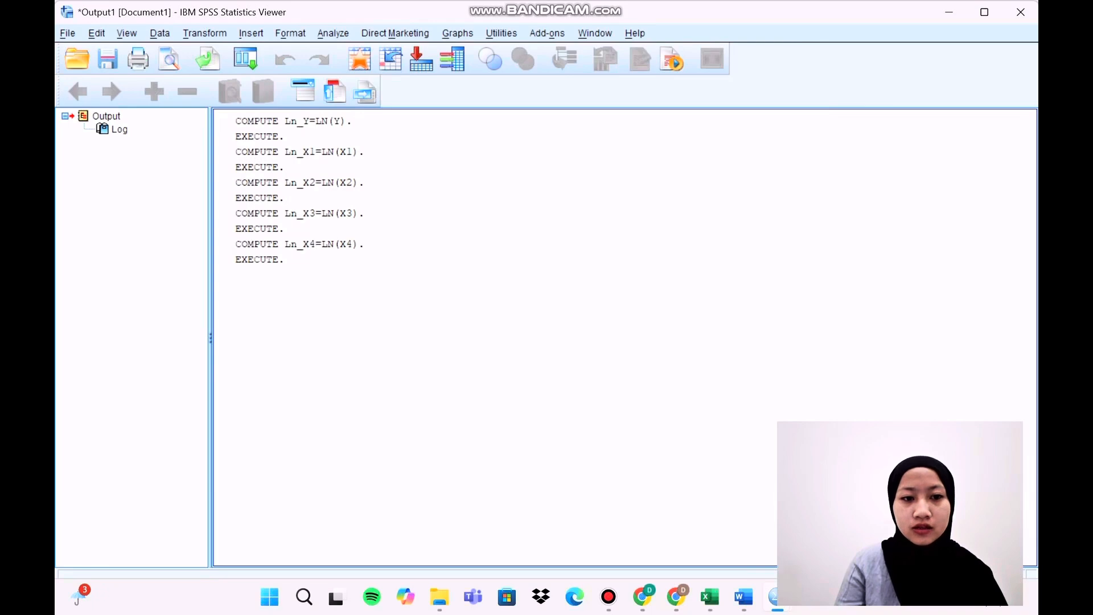
click(776, 596)
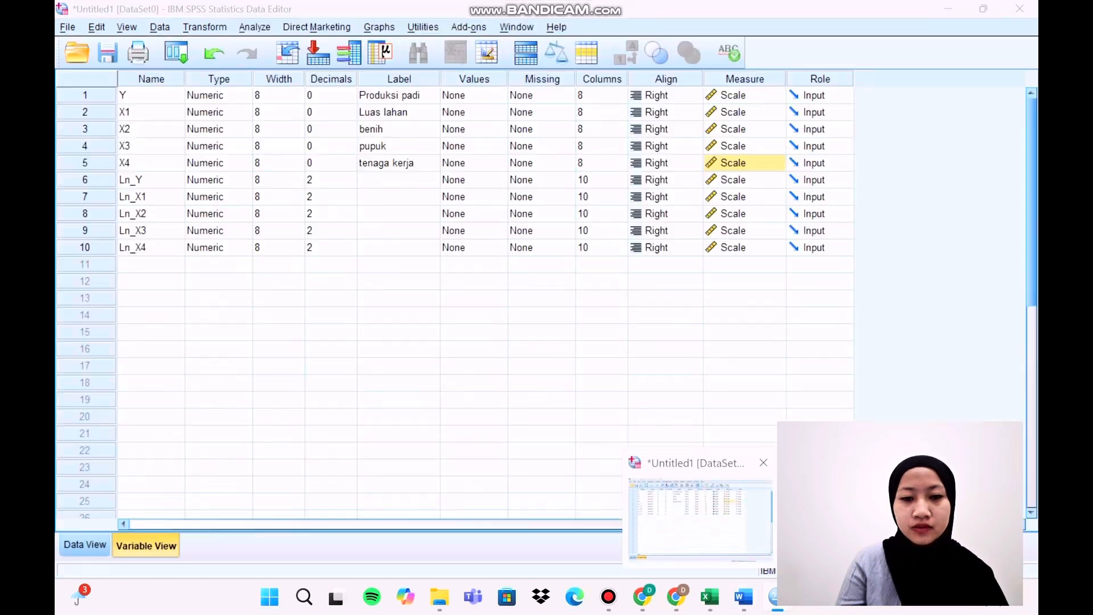
click(204, 27)
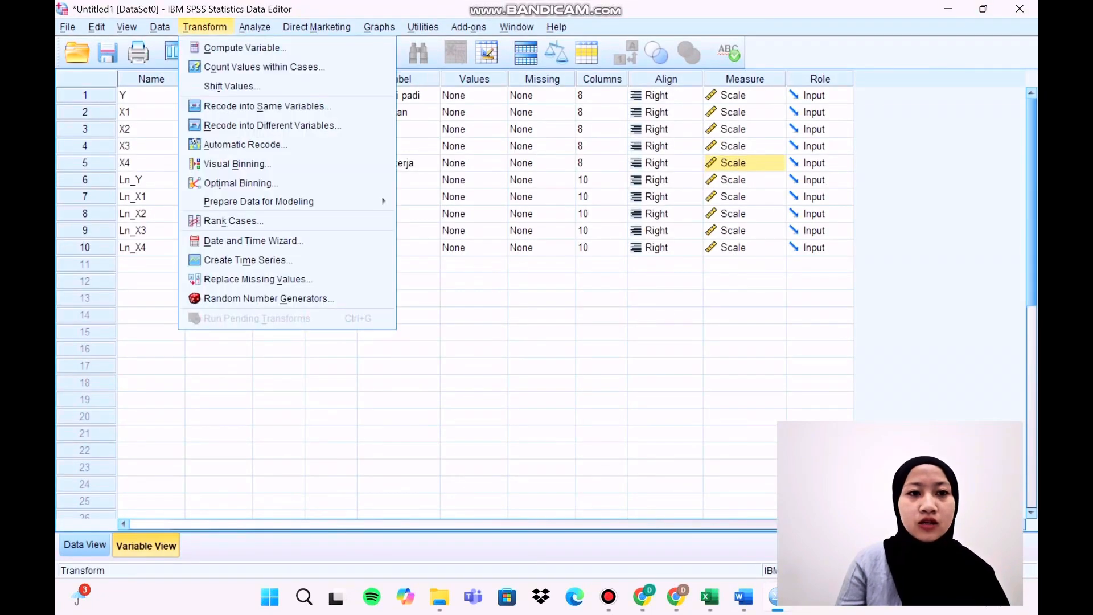
click(237, 46)
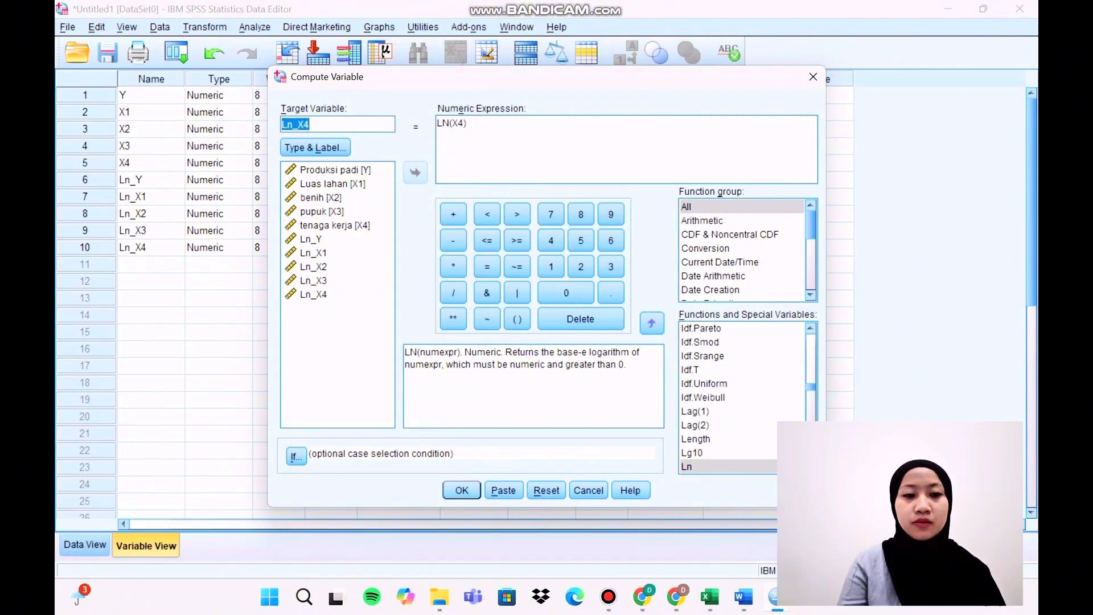
click(588, 490)
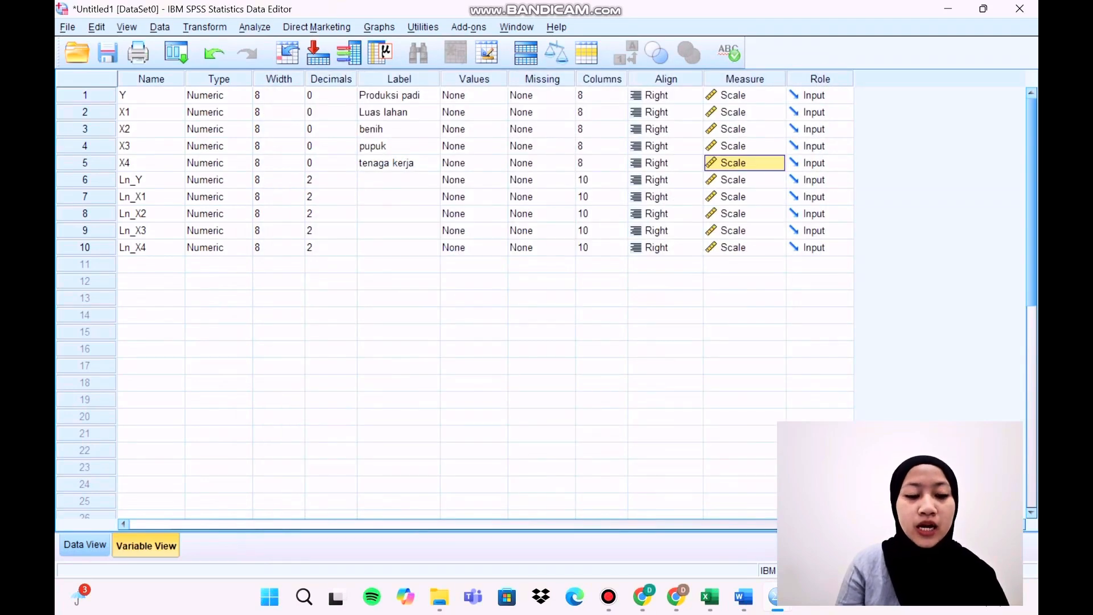
Check the computed values of Ln_Y and Ln_X1 to Ln_X4 in the data sheet and return to the variable definitions
click(85, 544)
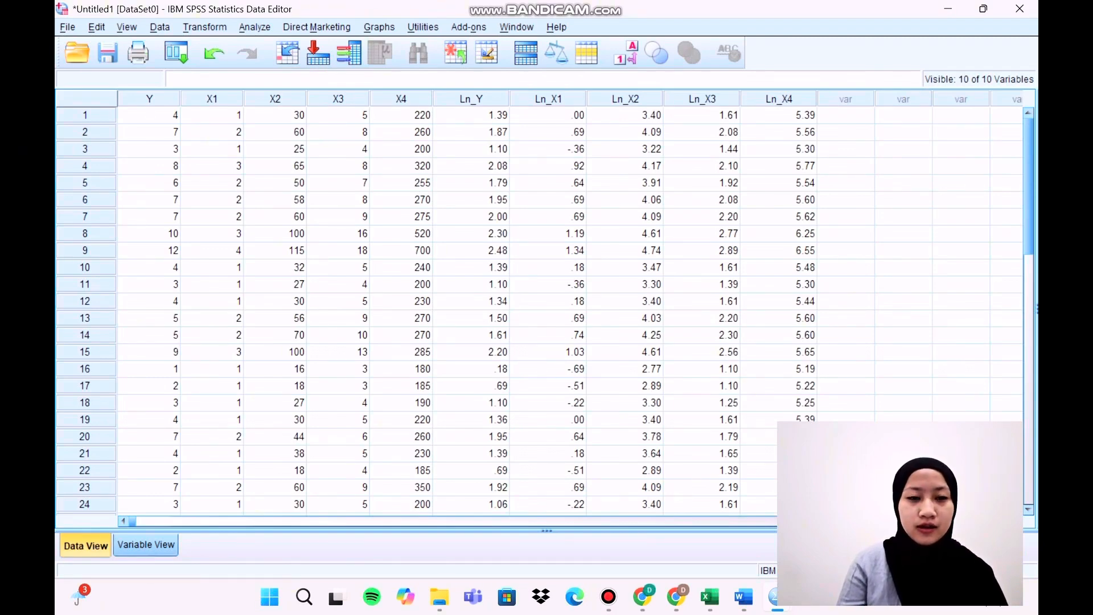
click(145, 544)
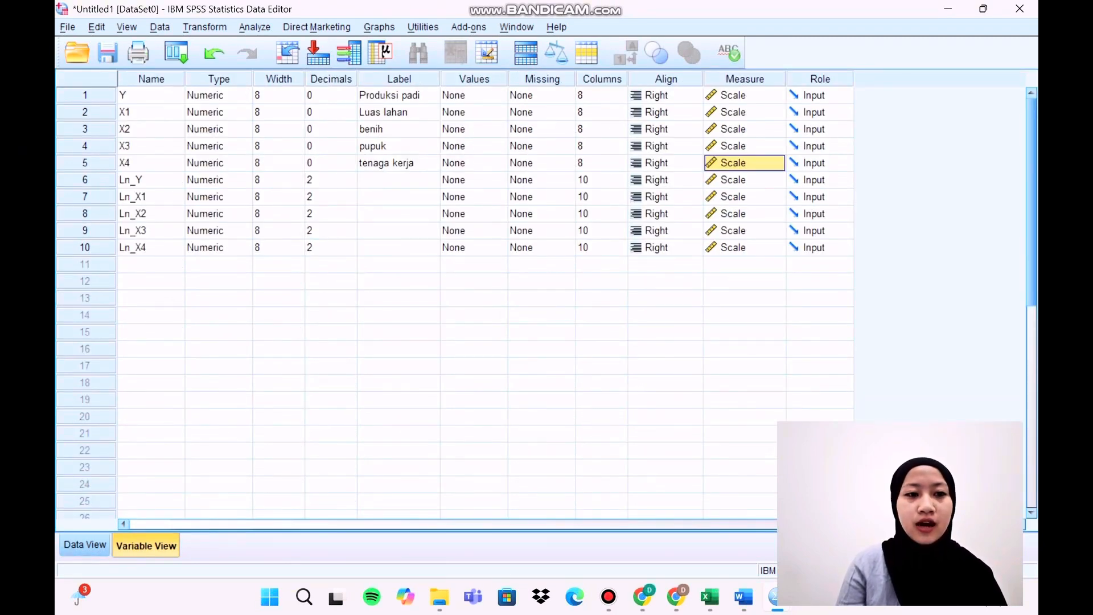
Start a Linear Regression analysis and assign Ln_Y as the dependent variable
key(alt+a)
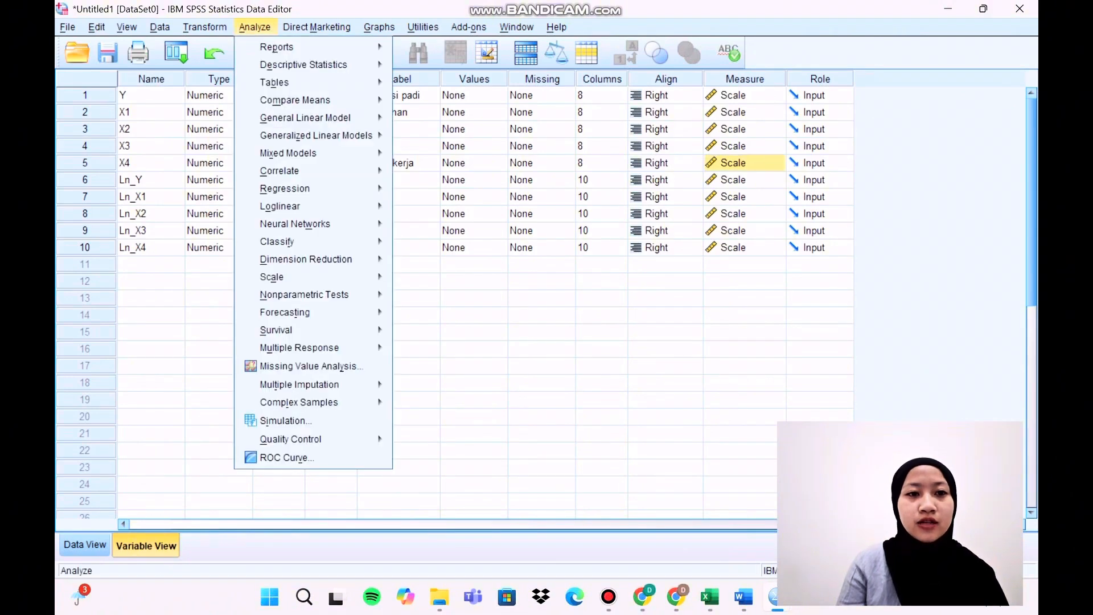
key(r)
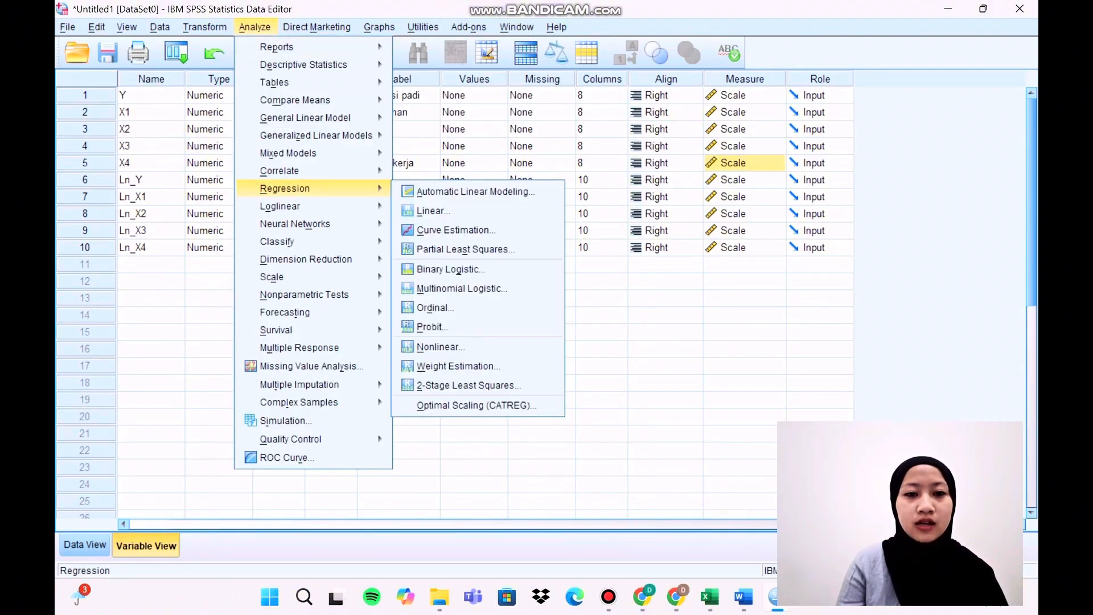
key(Down)
key(Up)
key(Right)
key(Down)
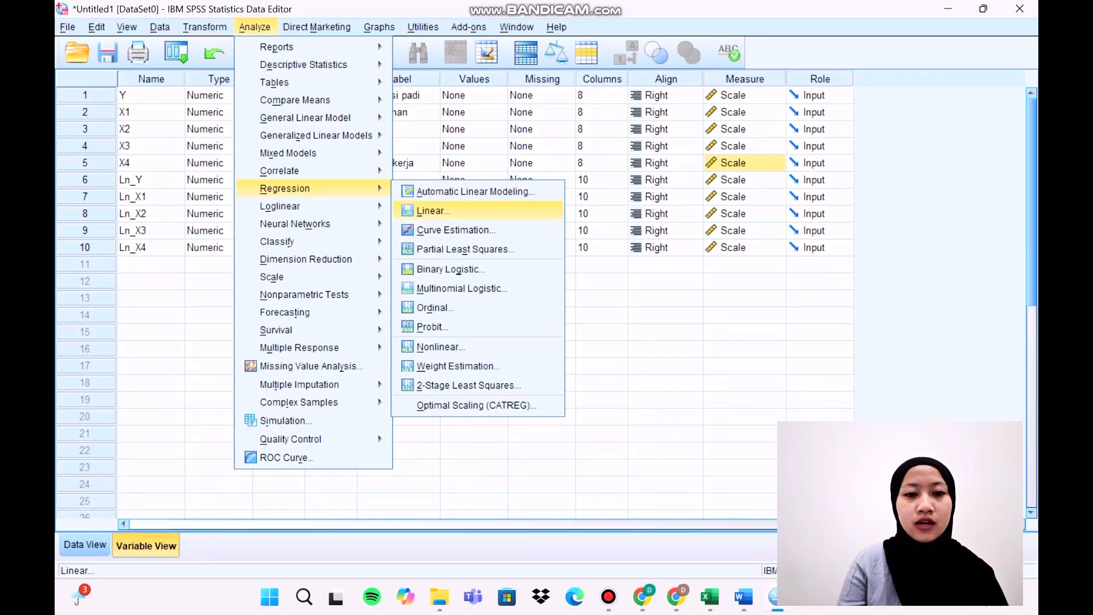
key(Return)
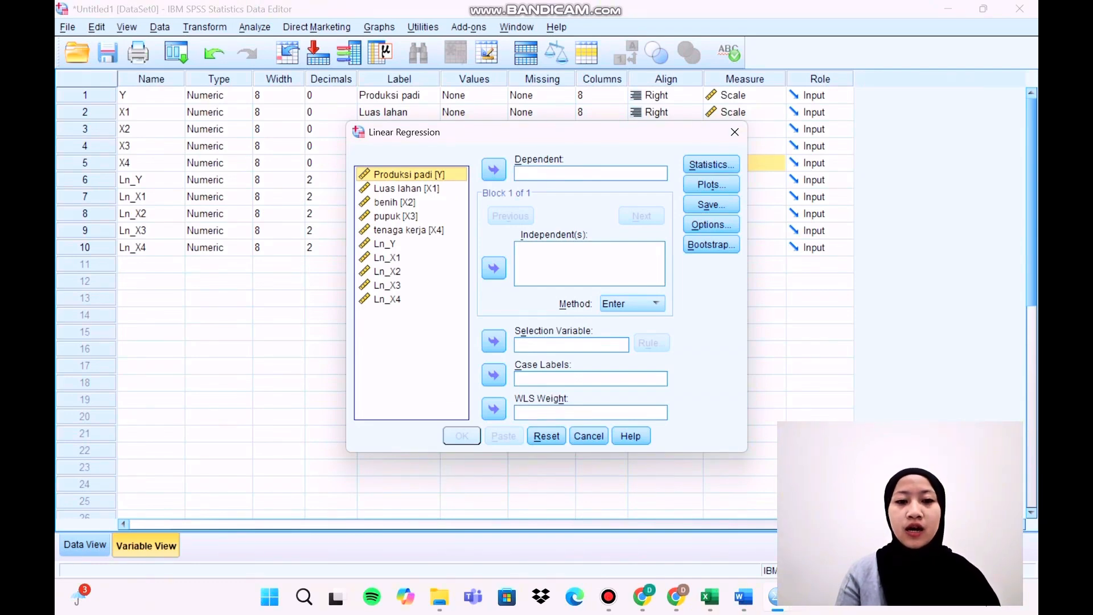
click(590, 174)
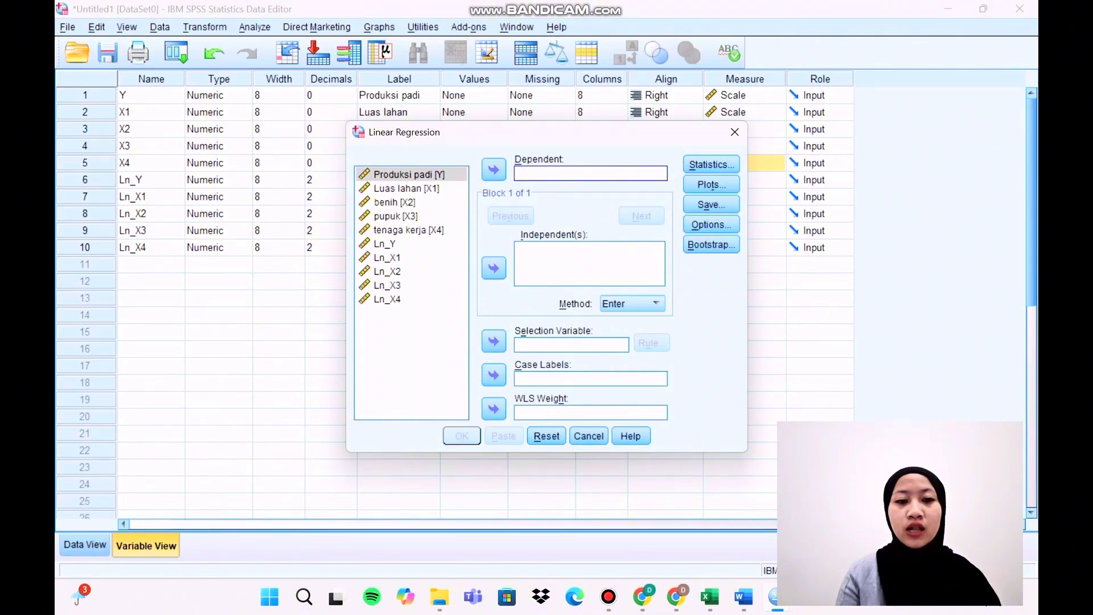
click(384, 244)
click(494, 169)
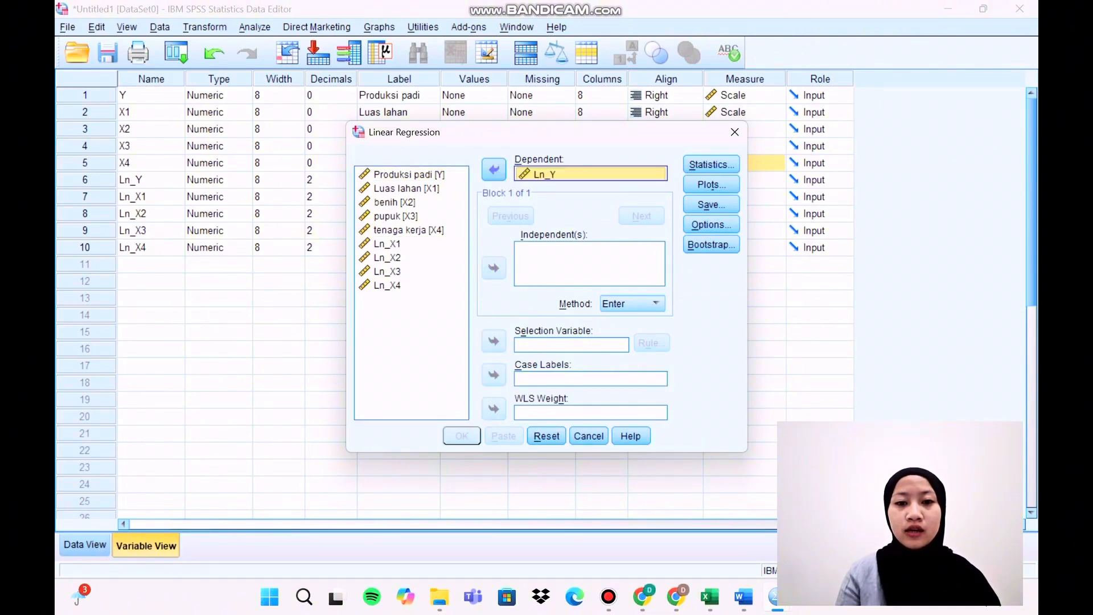
Add Ln_X1, Ln_X2, Ln_X3 and Ln_X4 as the independent variables of the regression
click(590, 264)
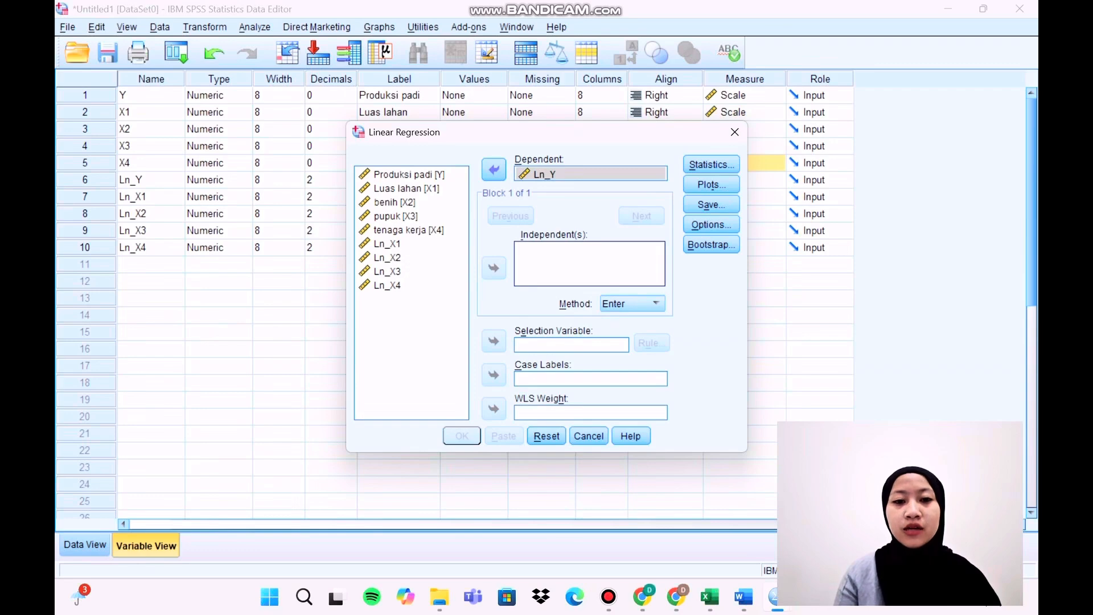
click(387, 244)
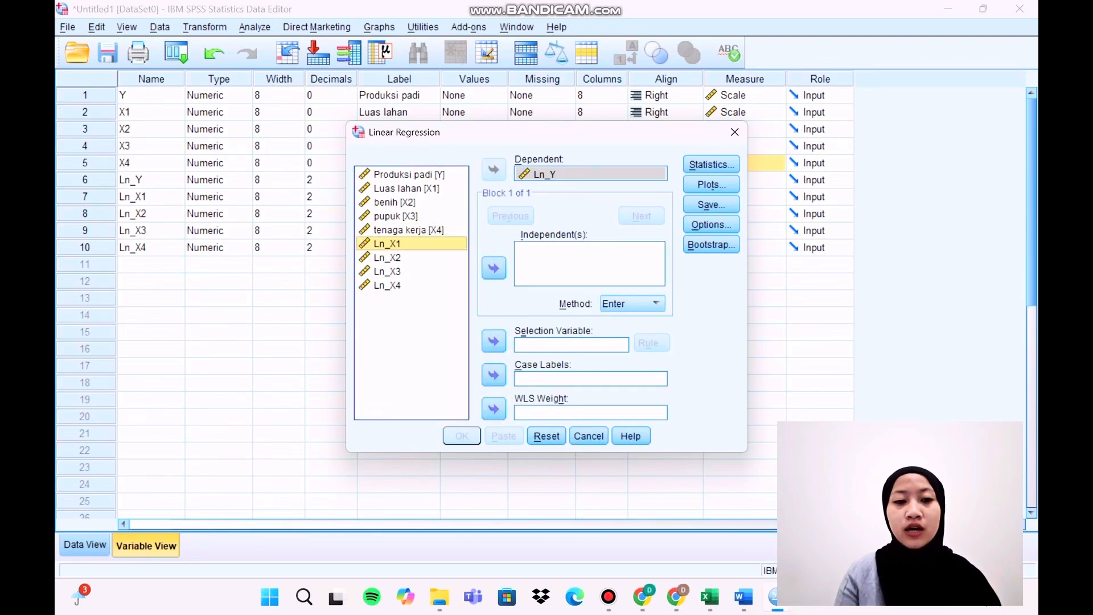
click(493, 268)
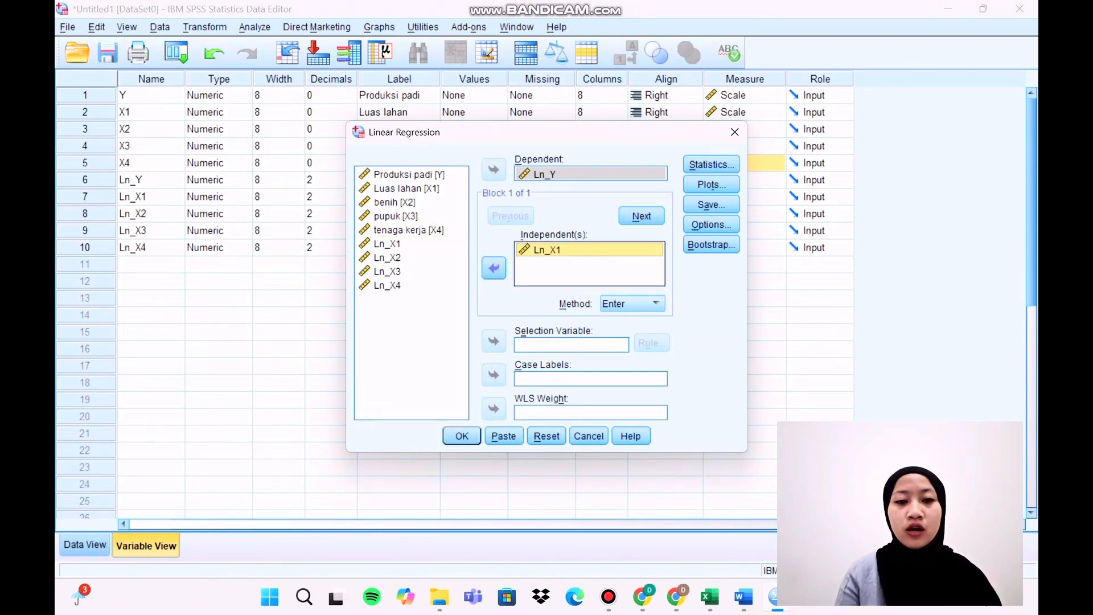
click(387, 258)
click(494, 267)
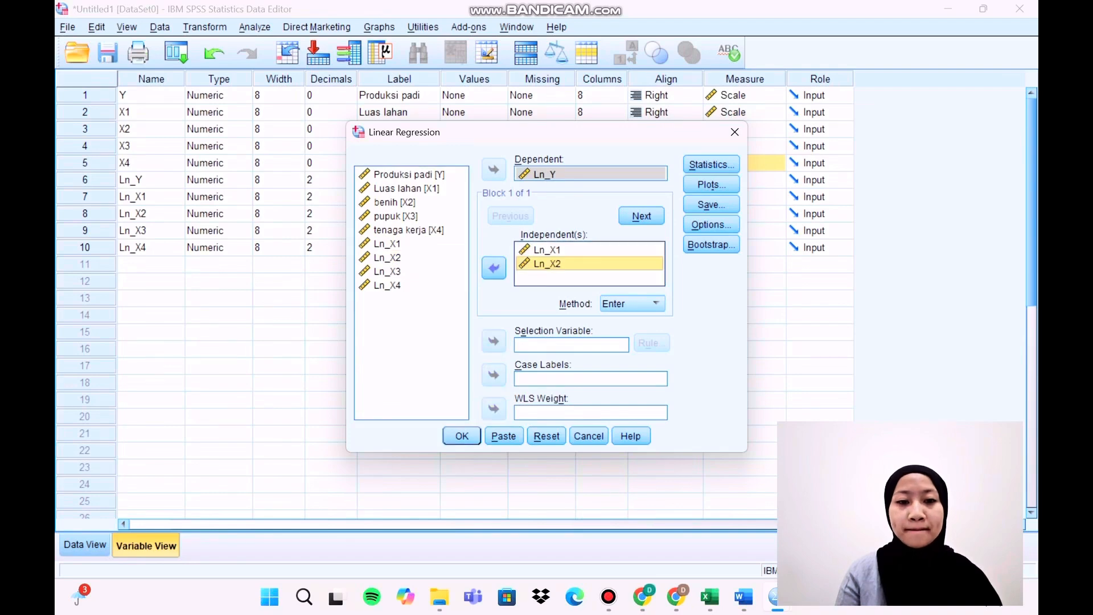
click(387, 271)
click(494, 268)
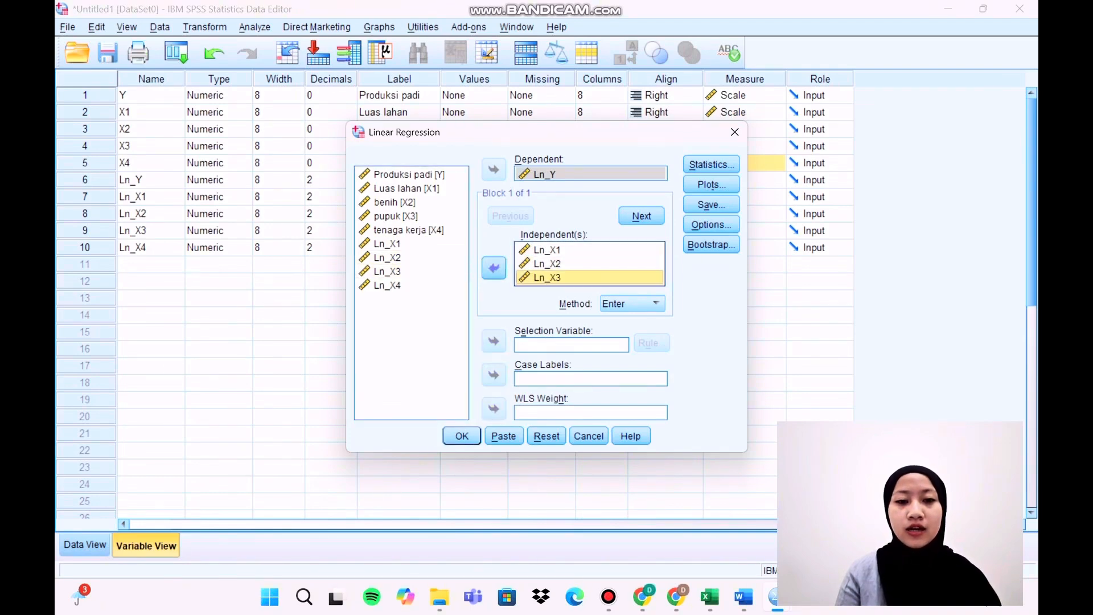
click(387, 284)
click(494, 267)
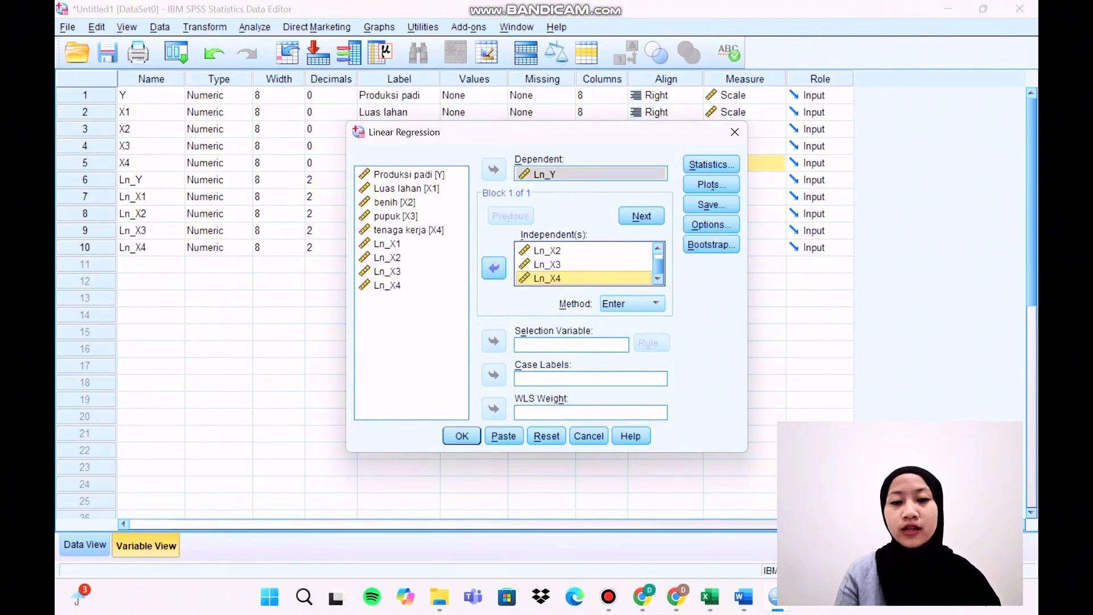
Add the Durbin-Watson residual statistic to the regression's statistics, keeping Estimates and Model fit
click(711, 164)
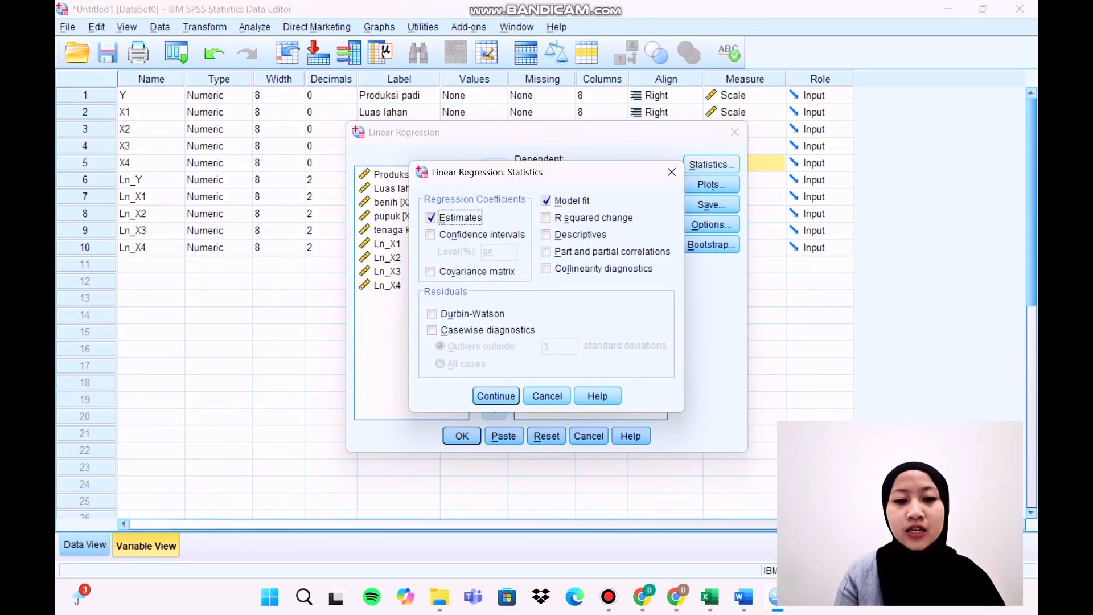
click(432, 313)
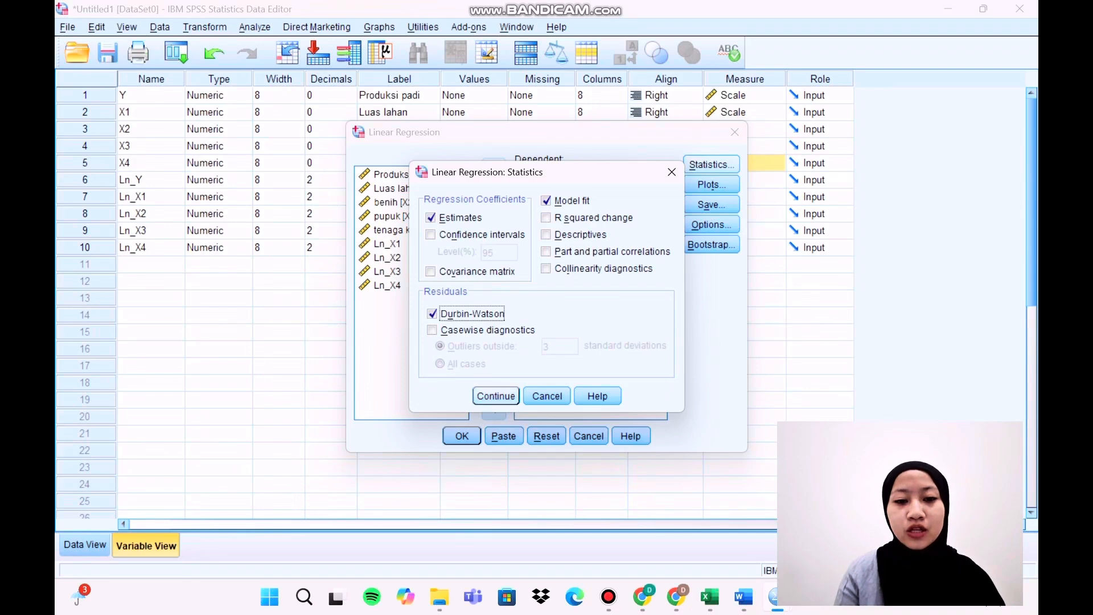
click(496, 396)
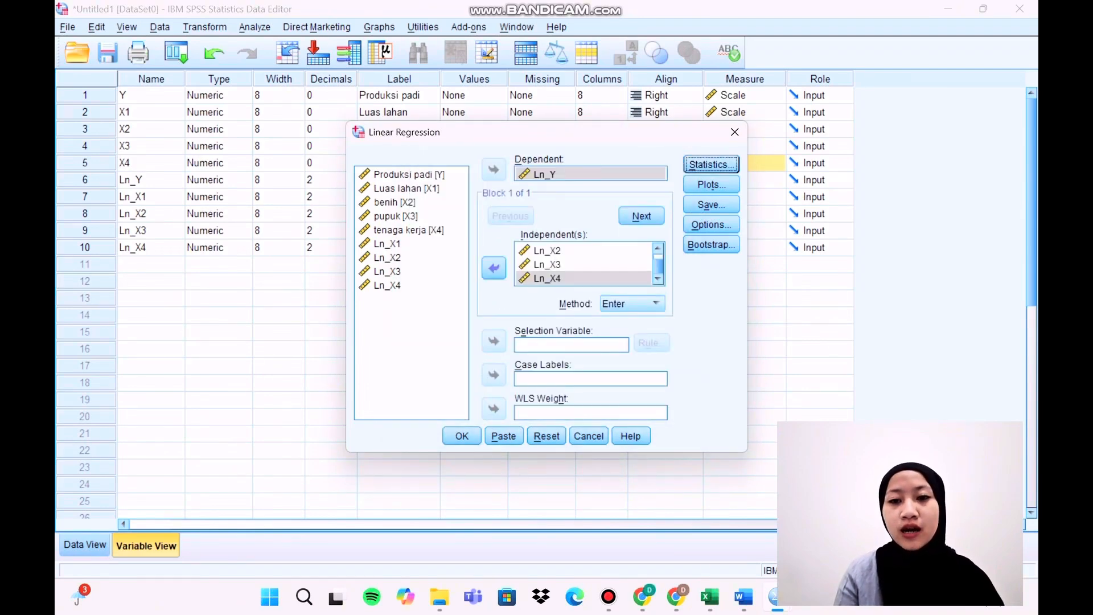
Set up a regression scatterplot with *SRESID as Y and *ZPRED as X, and include the normal probability plot
click(712, 184)
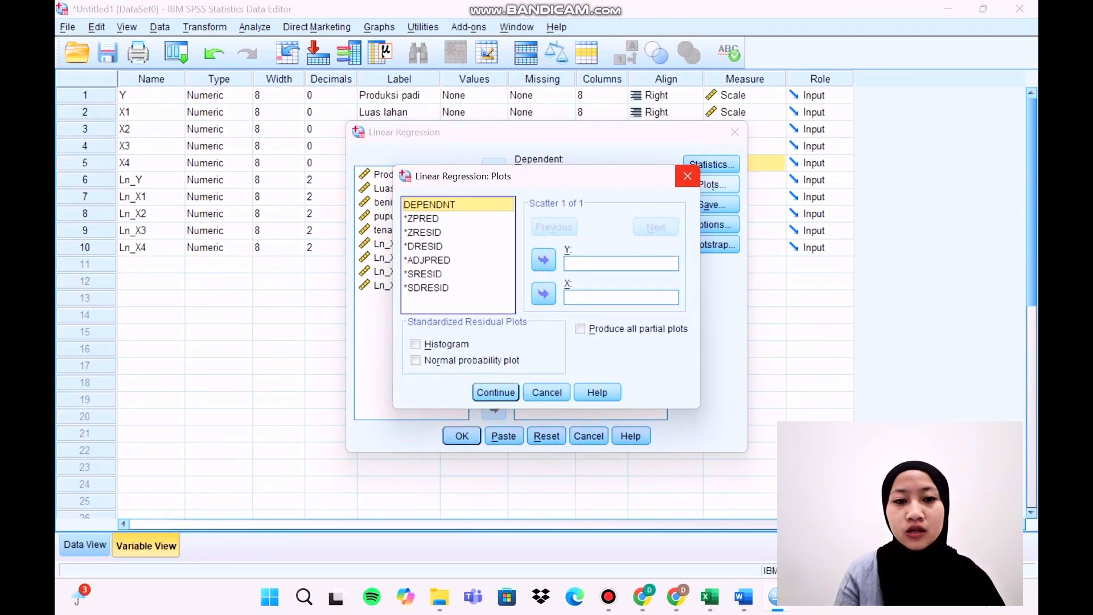
click(622, 263)
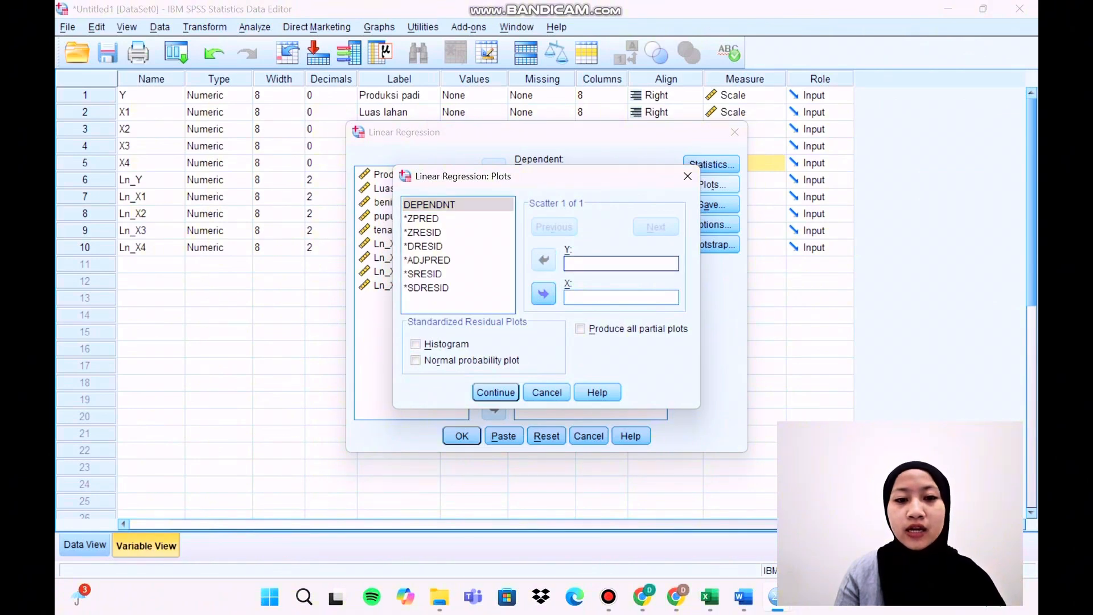
click(424, 273)
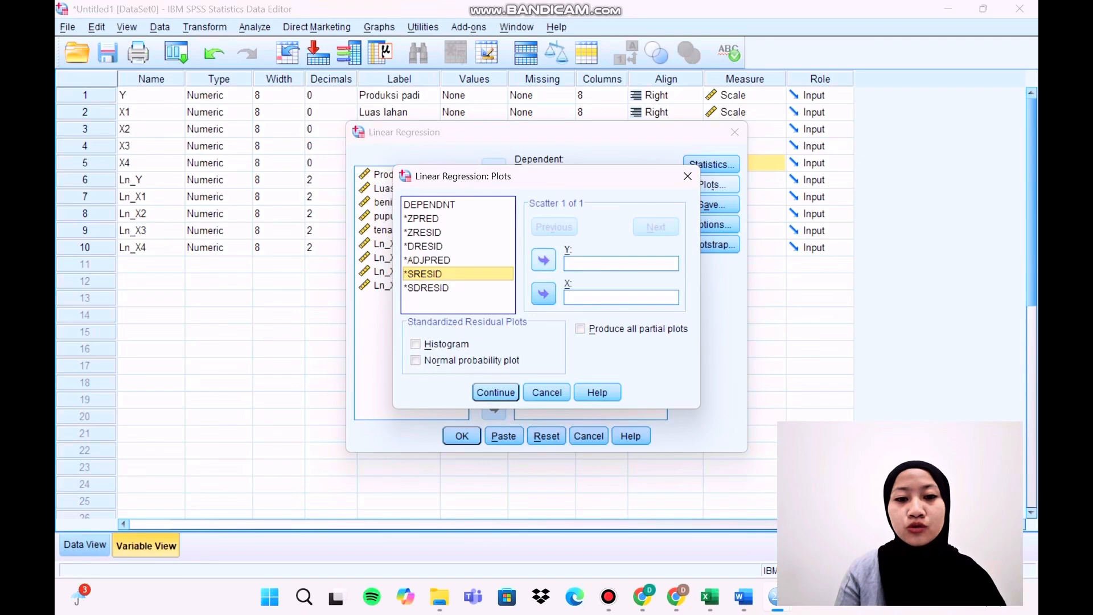
click(543, 260)
click(622, 297)
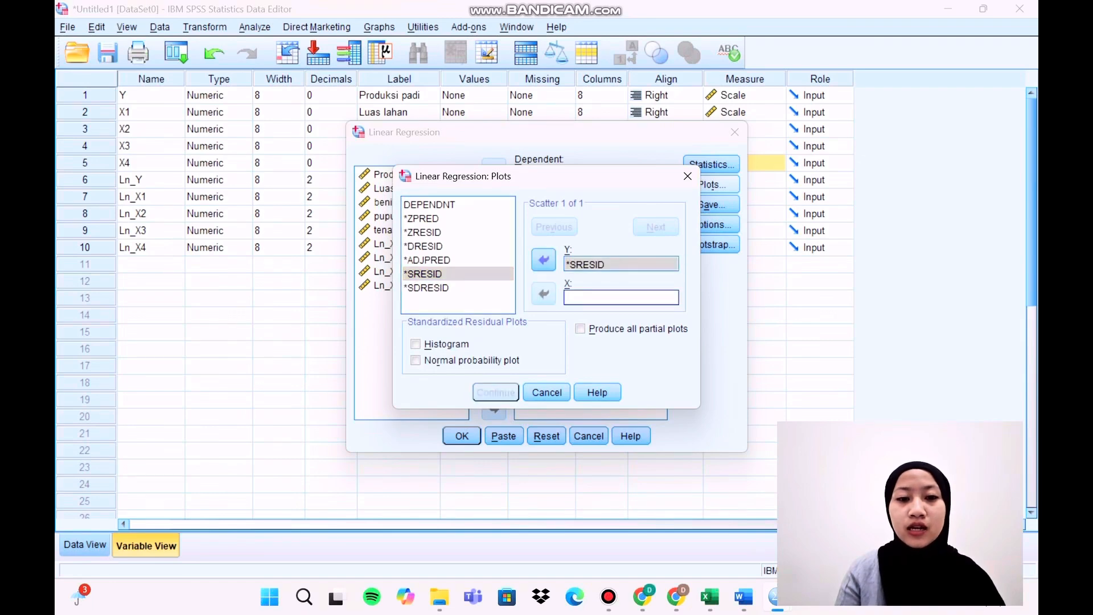
click(421, 219)
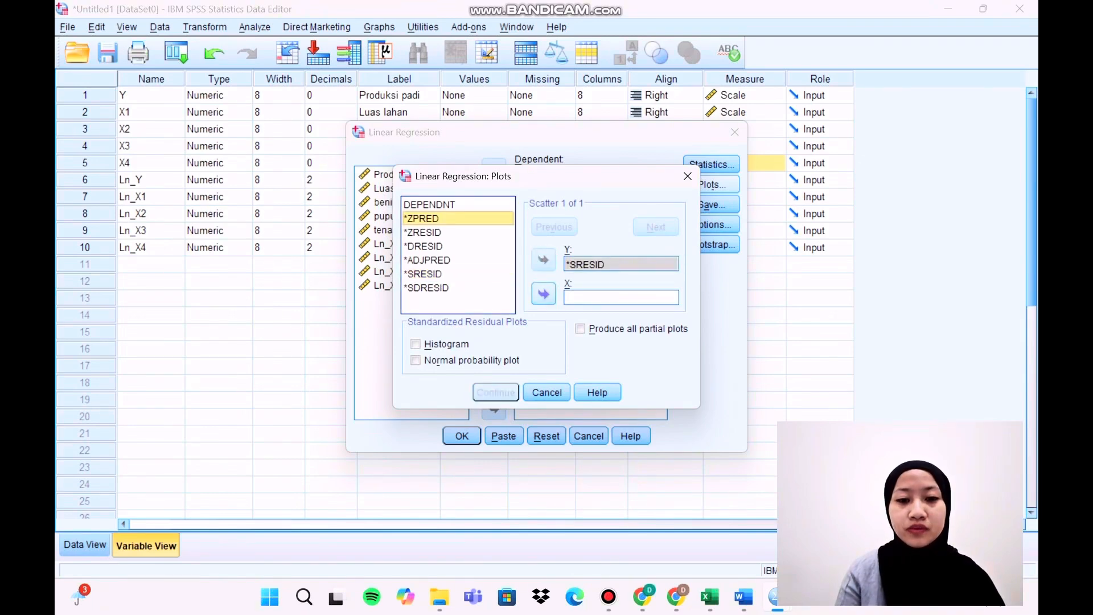
click(543, 294)
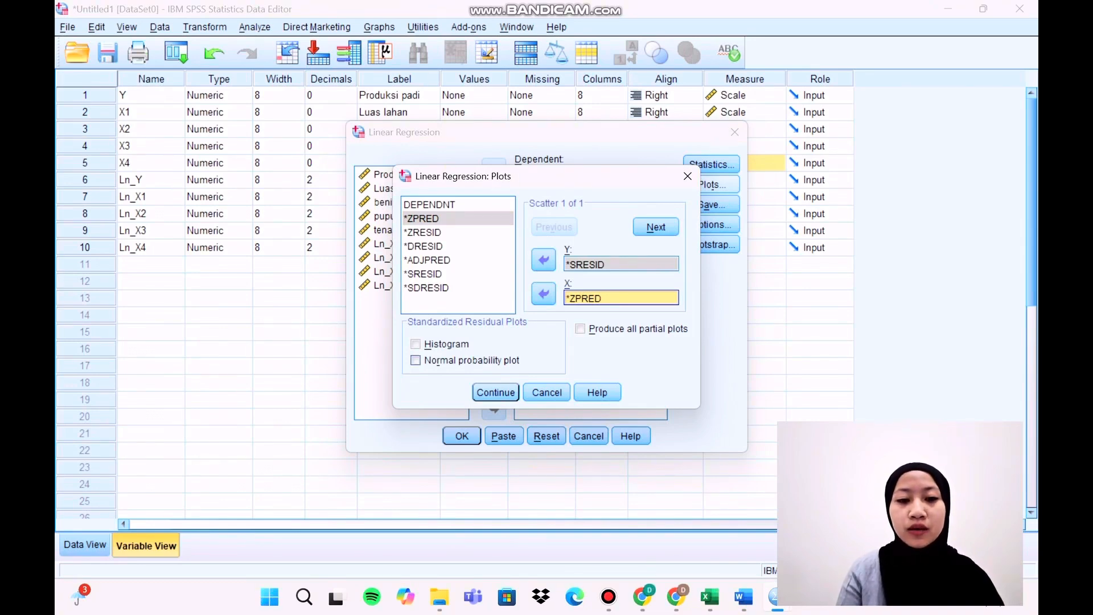
click(416, 360)
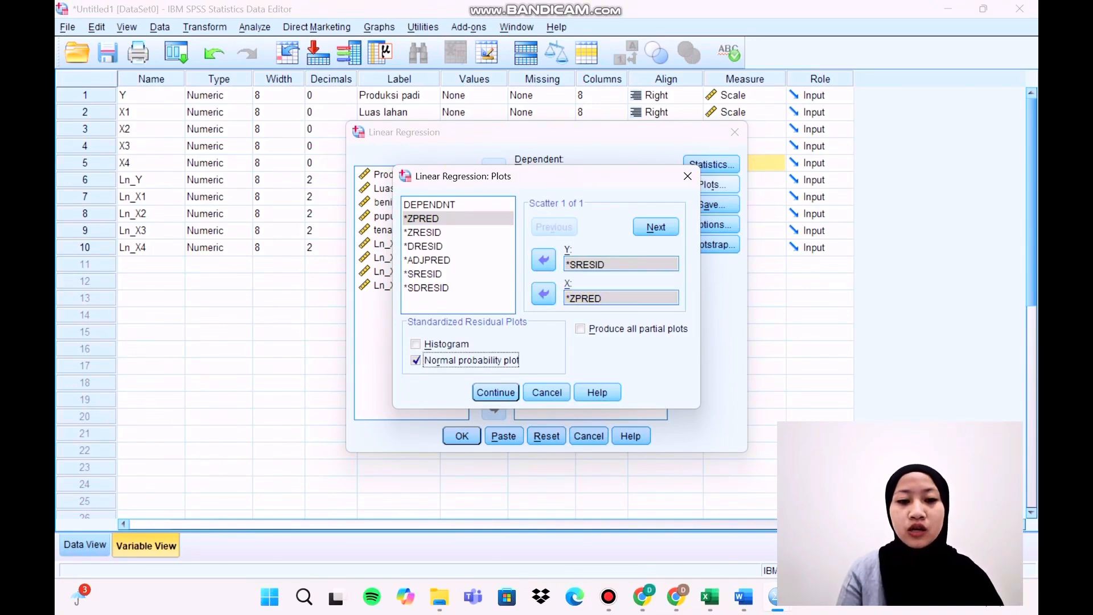
click(496, 393)
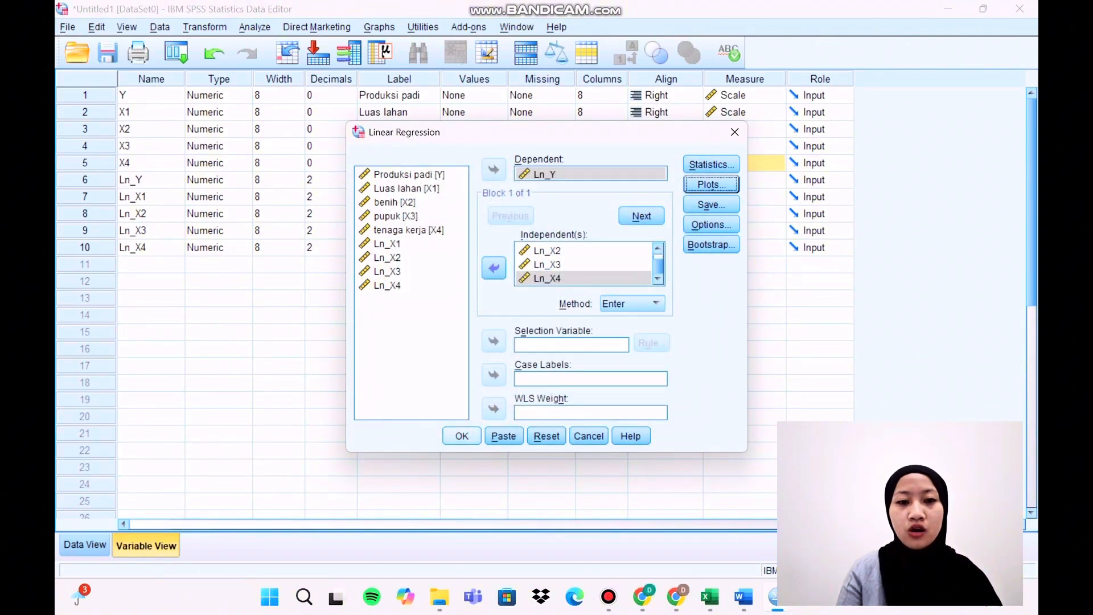
Run the linear regression and review the Model Summary, ANOVA and Coefficients tables and the residual charts in the output
click(461, 435)
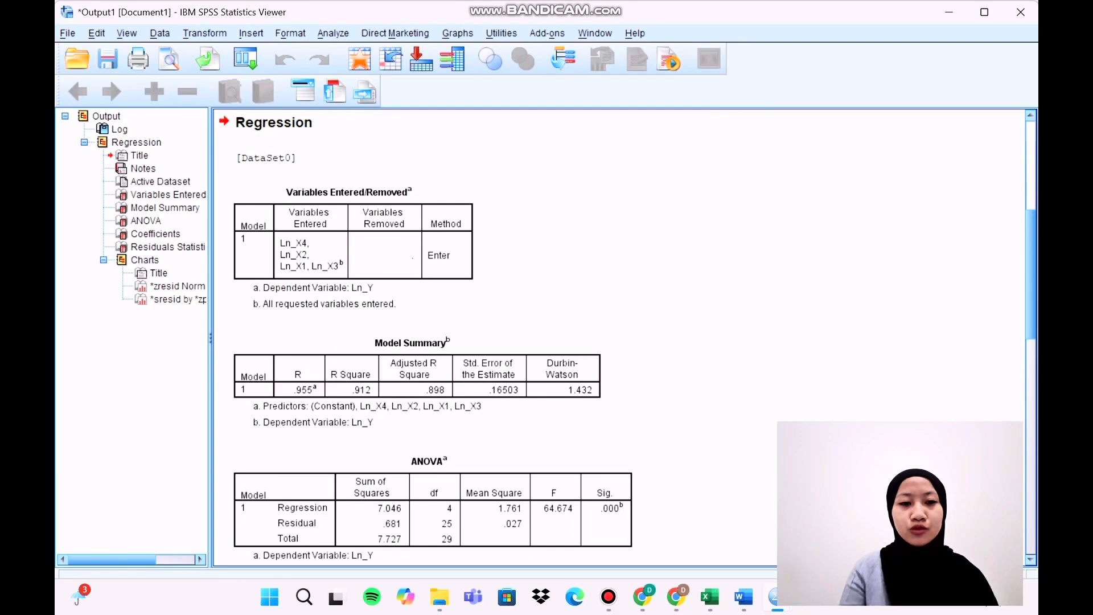
scroll(621, 336, down, 2)
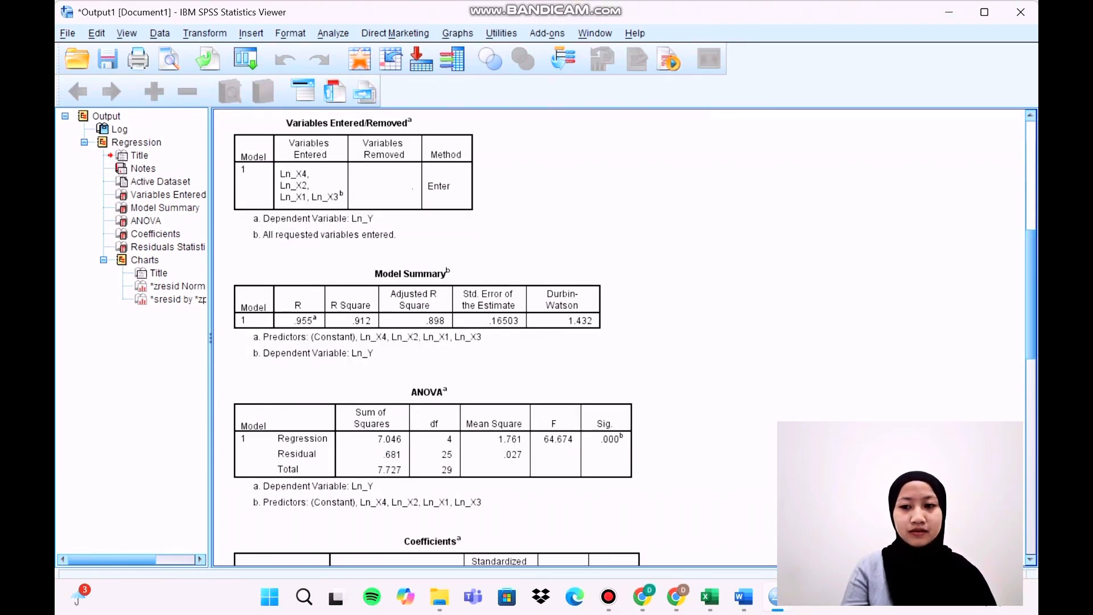
scroll(621, 335, down, 20)
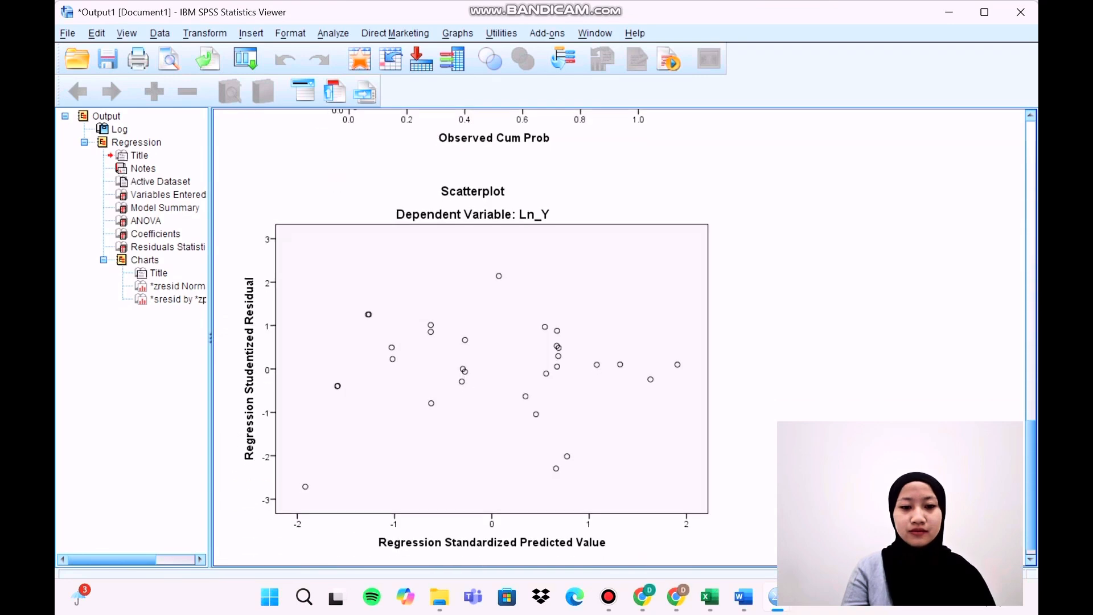
scroll(621, 336, down, 2)
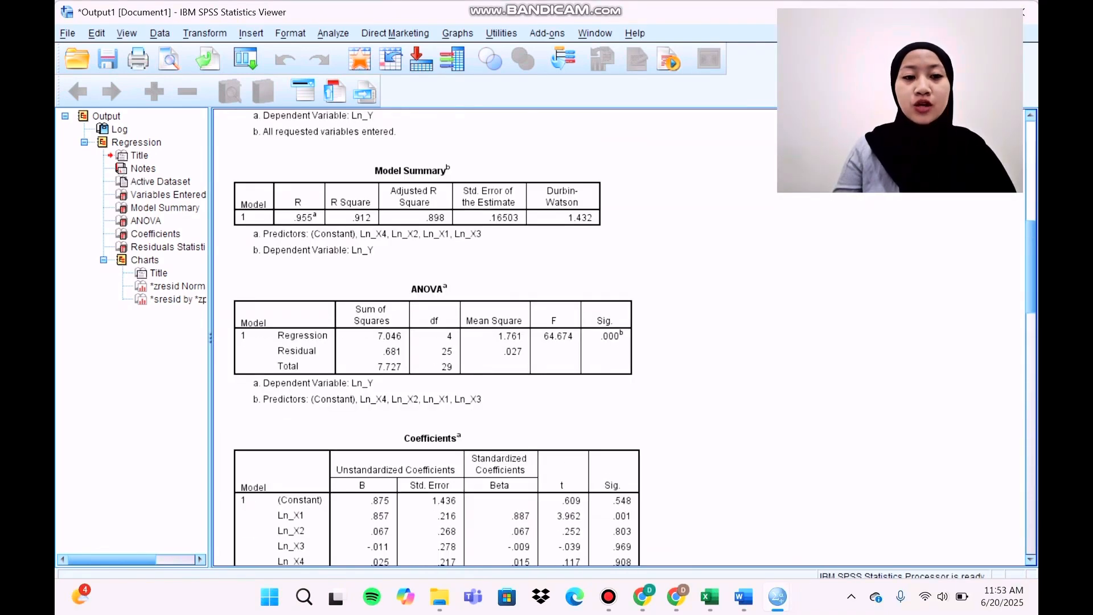
scroll(620, 336, down, 3)
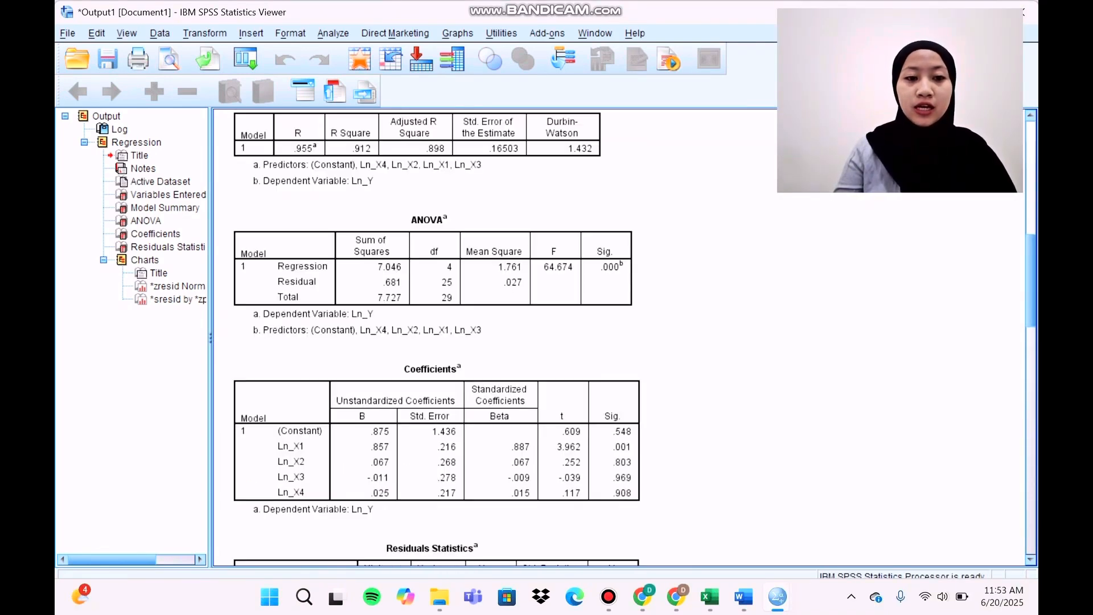
scroll(436, 336, down, 9)
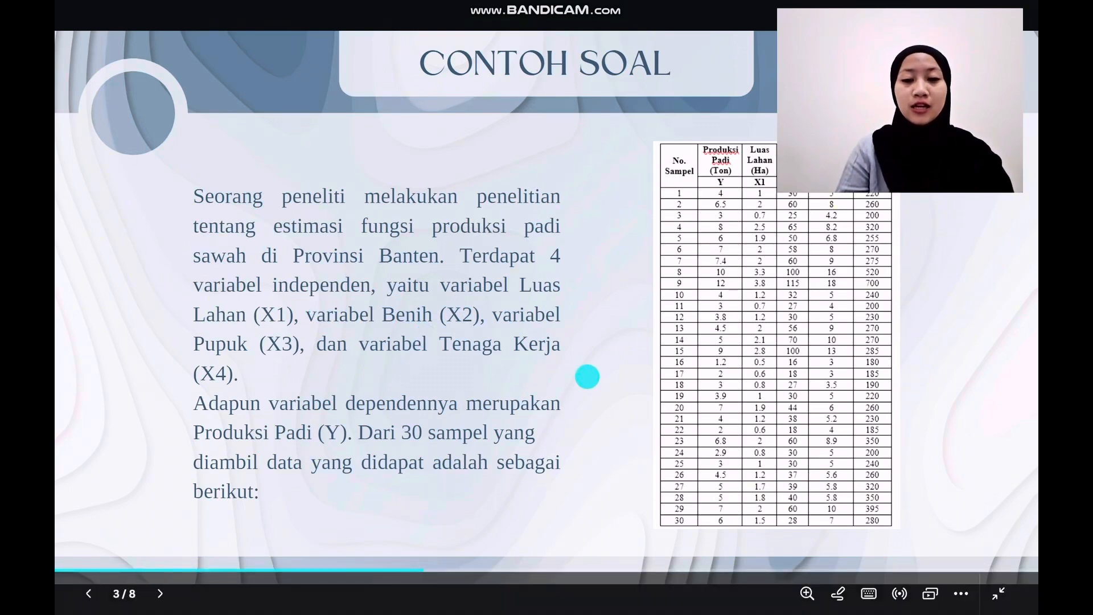
key(Right)
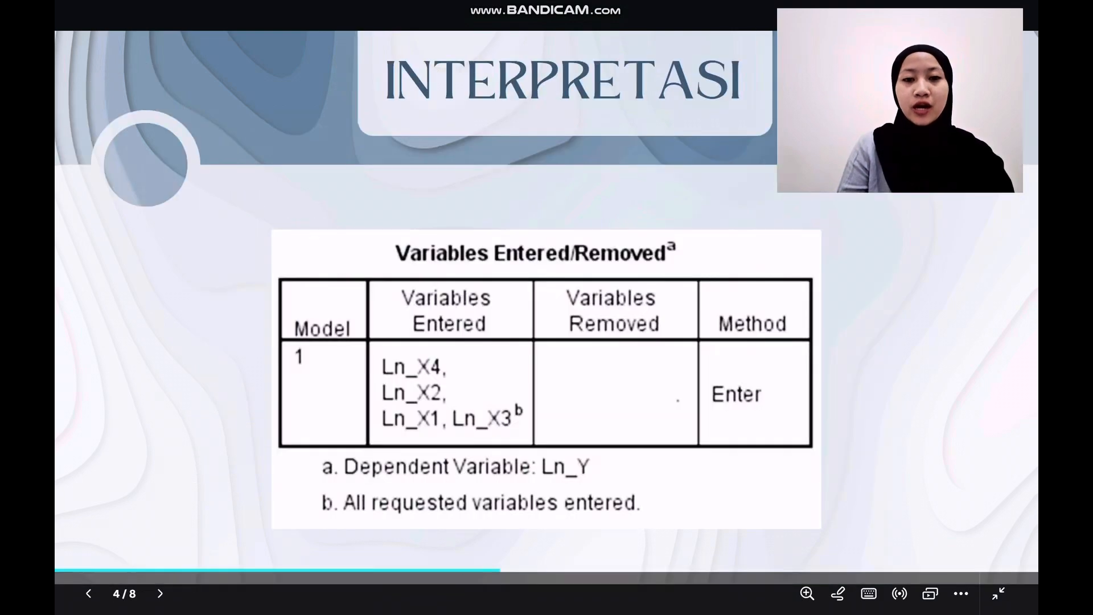